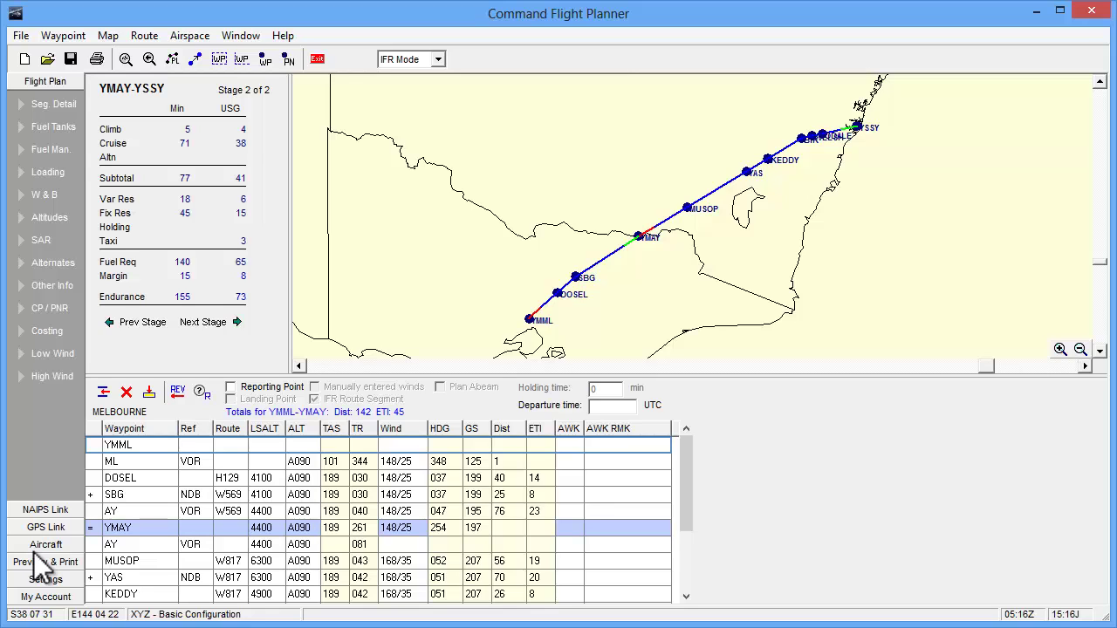
- Switch the flight plan to aircraft AAA, the Cessna Citation II, and accept erasing the existing load and fuel data
{"action": "left_click", "coordinate": [34, 548]}
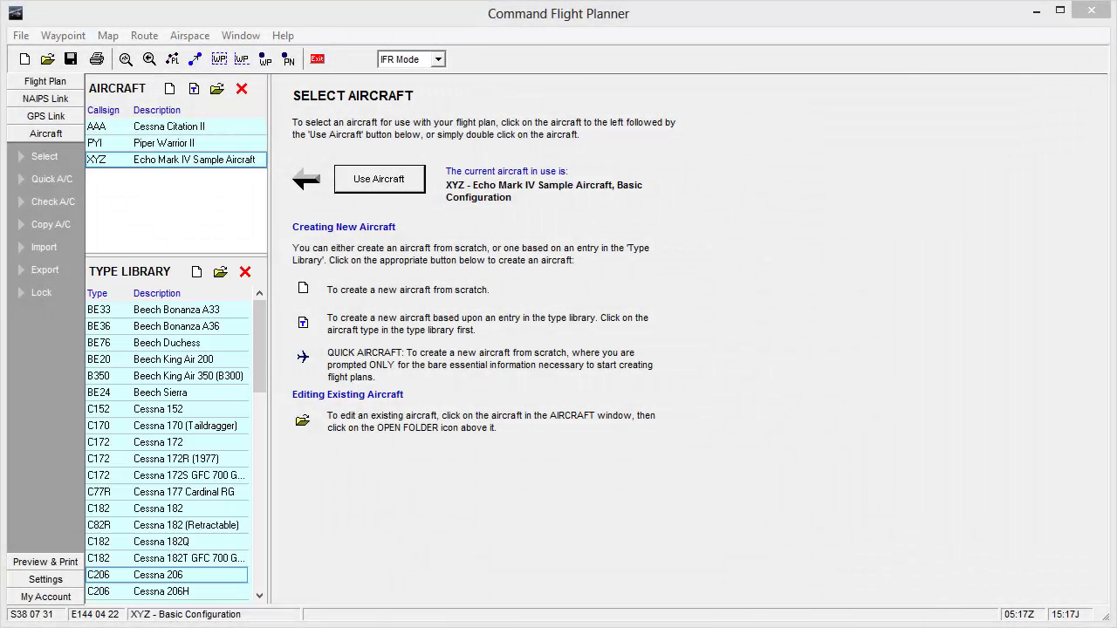
{"action": "left_click", "coordinate": [150, 127]}
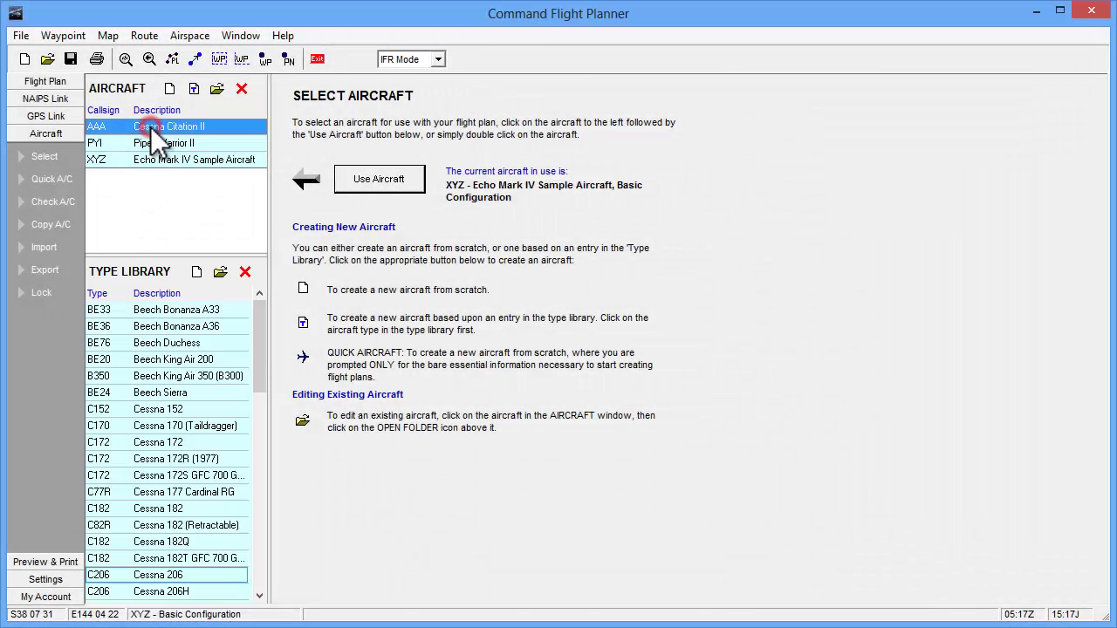
{"action": "left_click", "coordinate": [359, 179]}
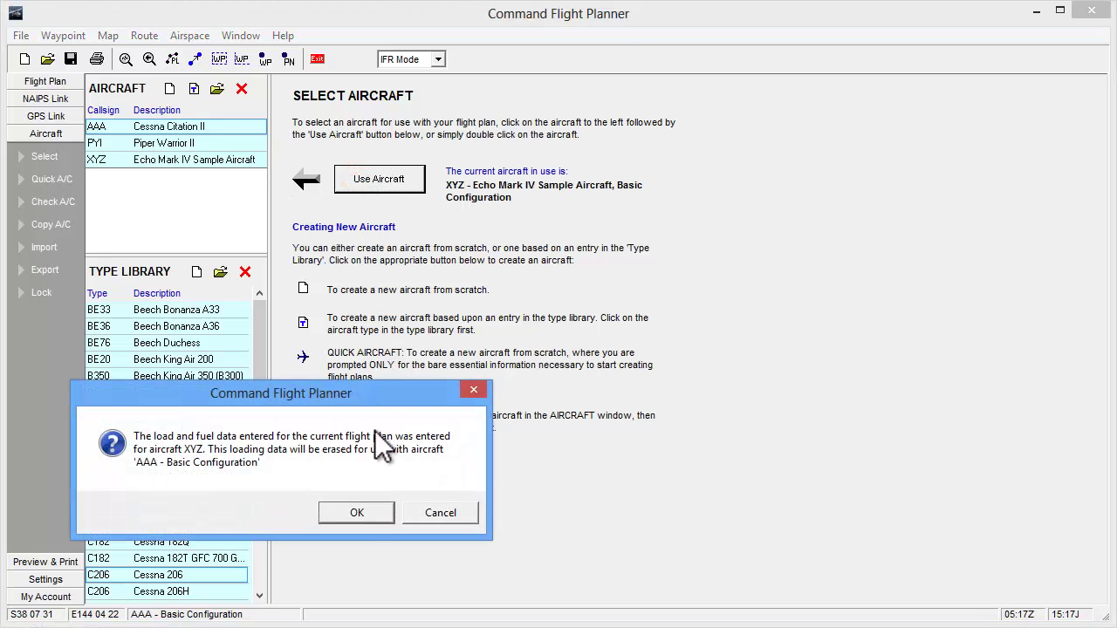
{"action": "left_click", "coordinate": [361, 514]}
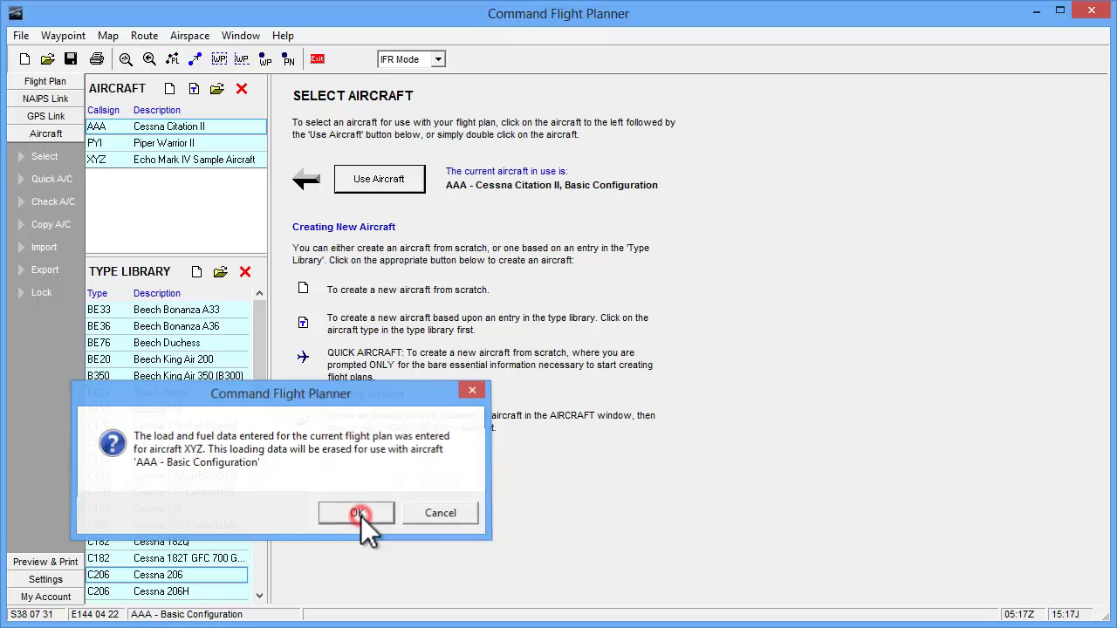
- Review the flight plan's fuel figures and the weight and balance for both stages with the selected aircraft
{"action": "left_click", "coordinate": [69, 86]}
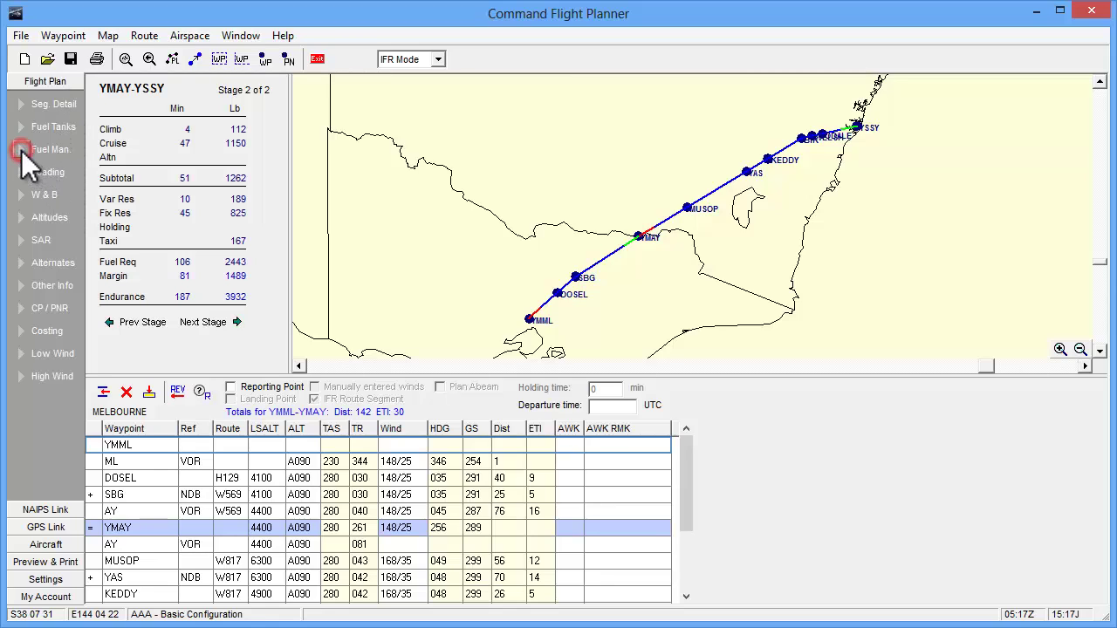
{"action": "left_click", "coordinate": [217, 322]}
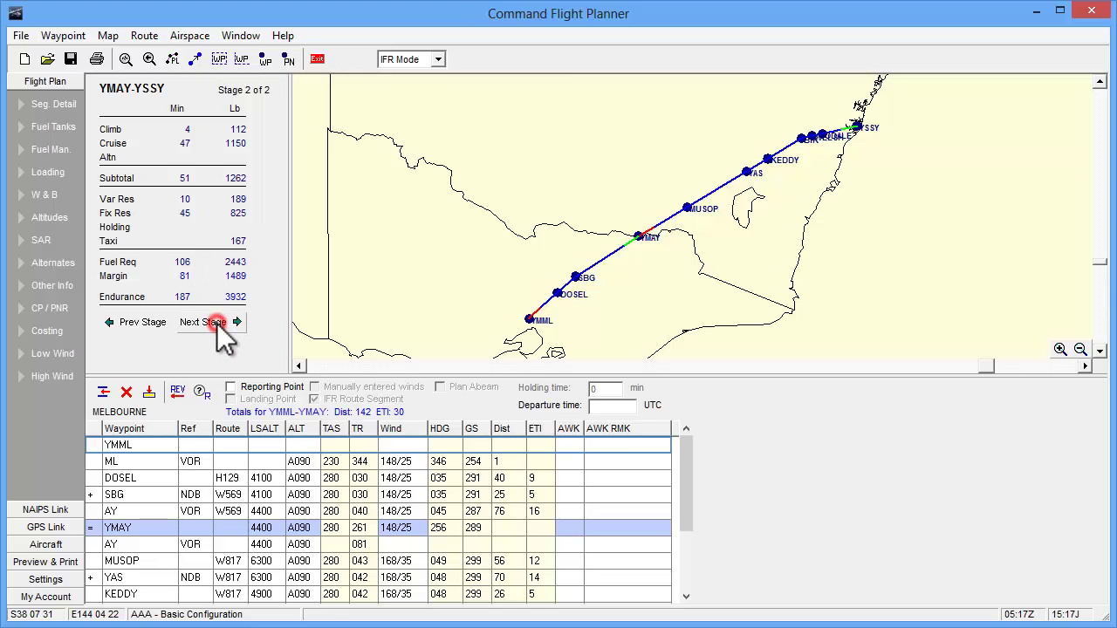
{"action": "left_click", "coordinate": [151, 322]}
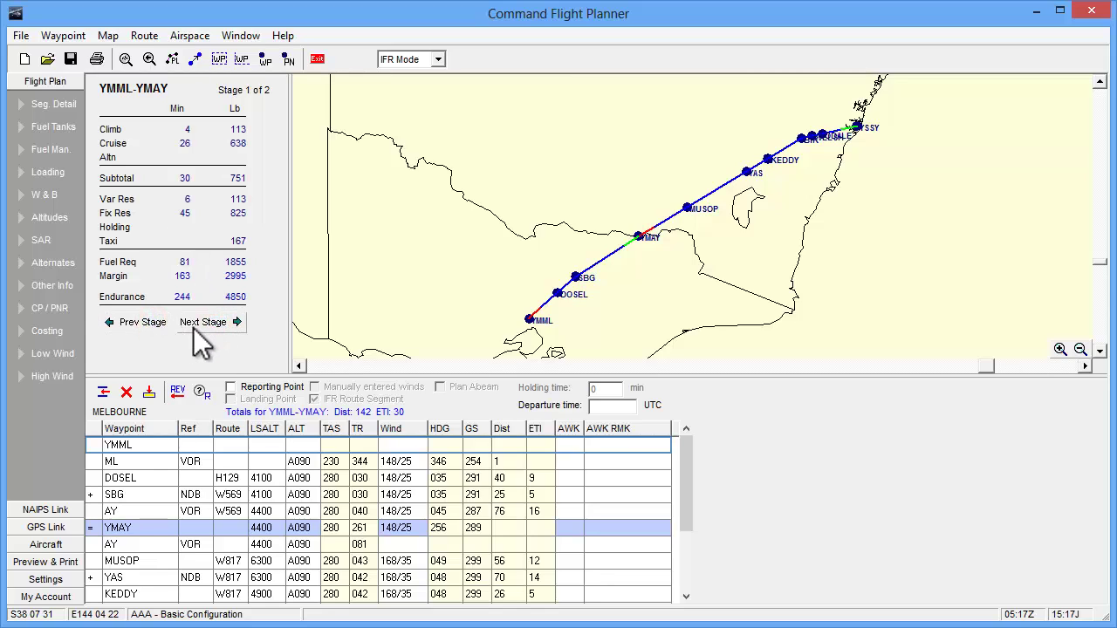
{"action": "left_click", "coordinate": [19, 193]}
{"action": "left_click", "coordinate": [270, 128]}
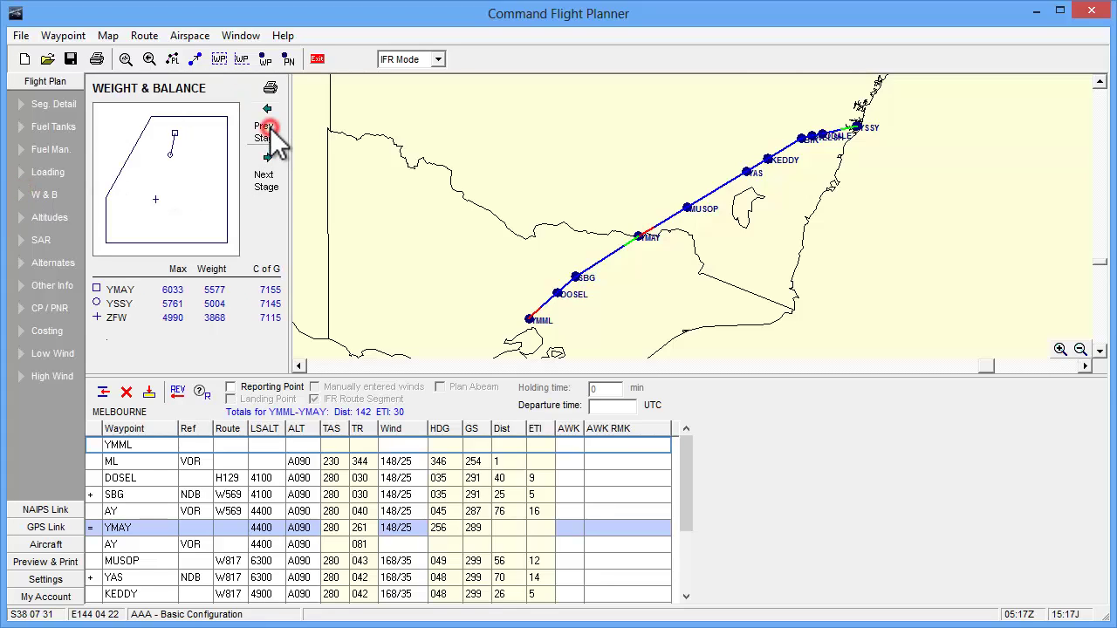
{"action": "left_click", "coordinate": [269, 186]}
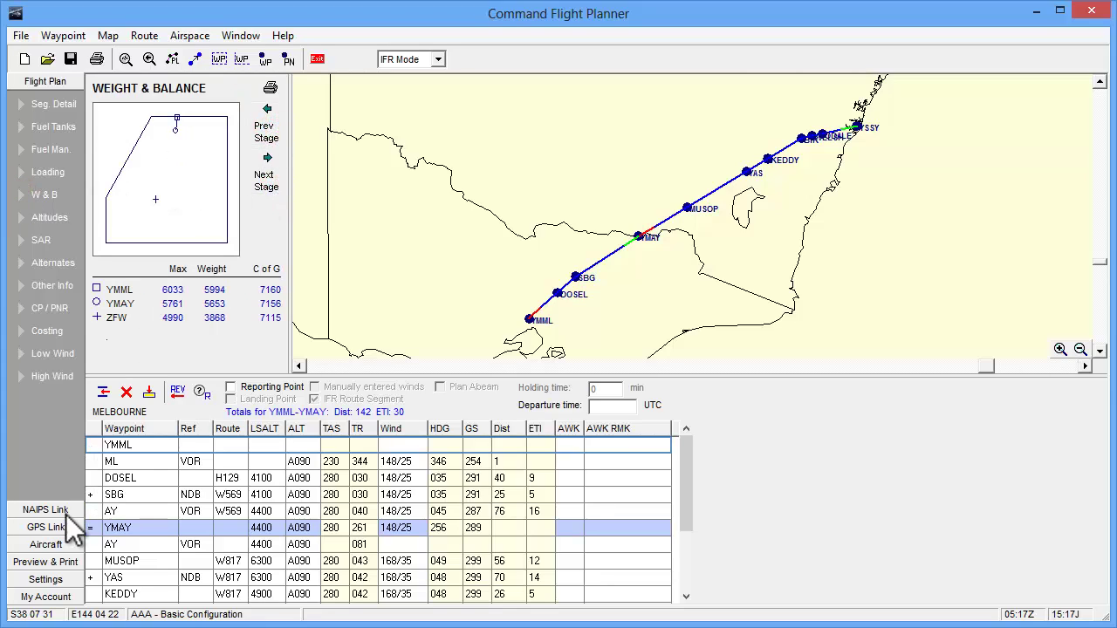
- Start a new aircraft based on the C182 Cessna 182 entry in the type library
{"action": "left_click", "coordinate": [48, 547]}
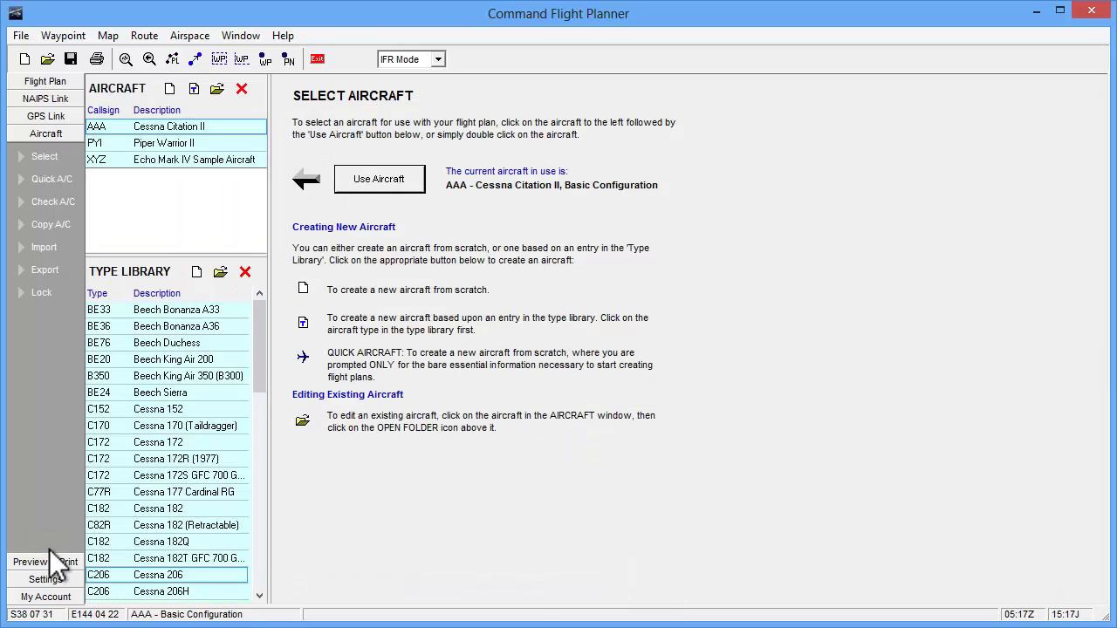
{"action": "left_click", "coordinate": [112, 509]}
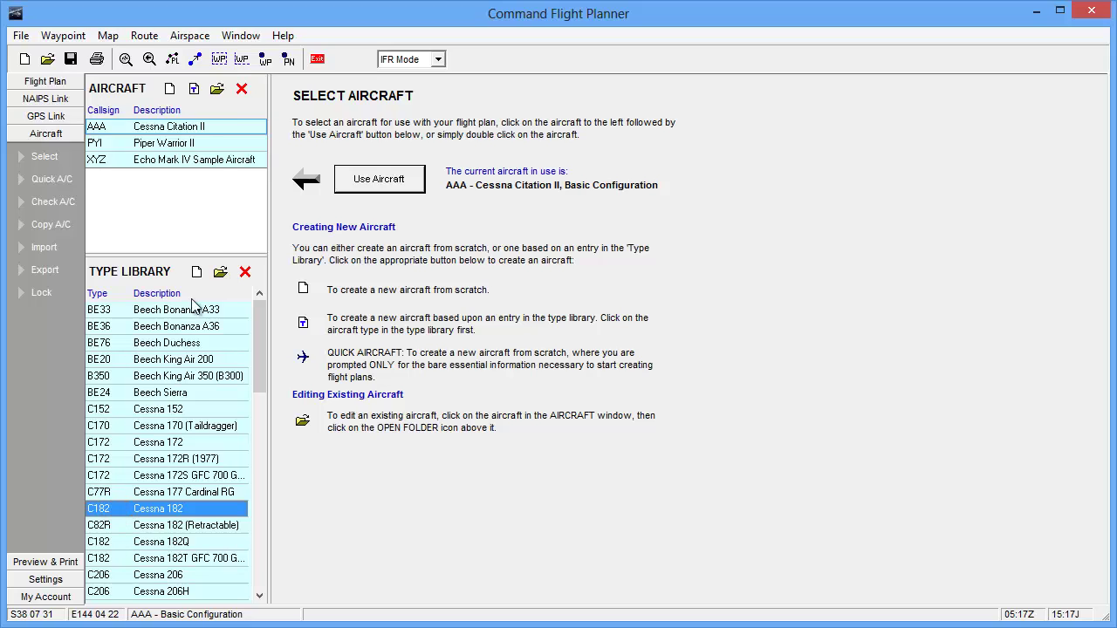
{"action": "left_click", "coordinate": [197, 91]}
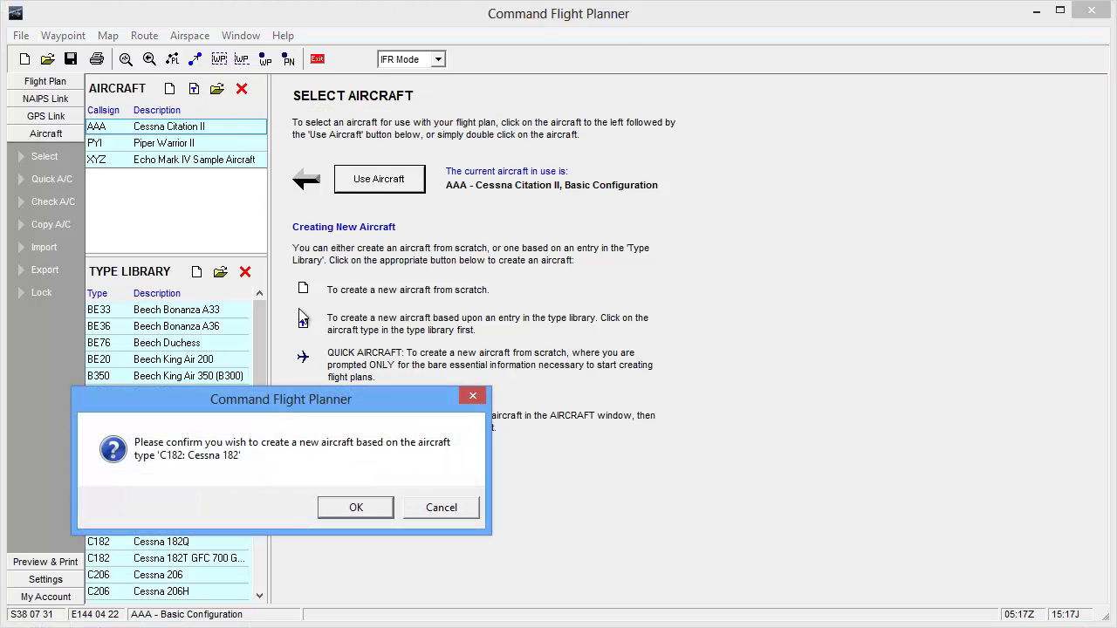
{"action": "left_click", "coordinate": [346, 509]}
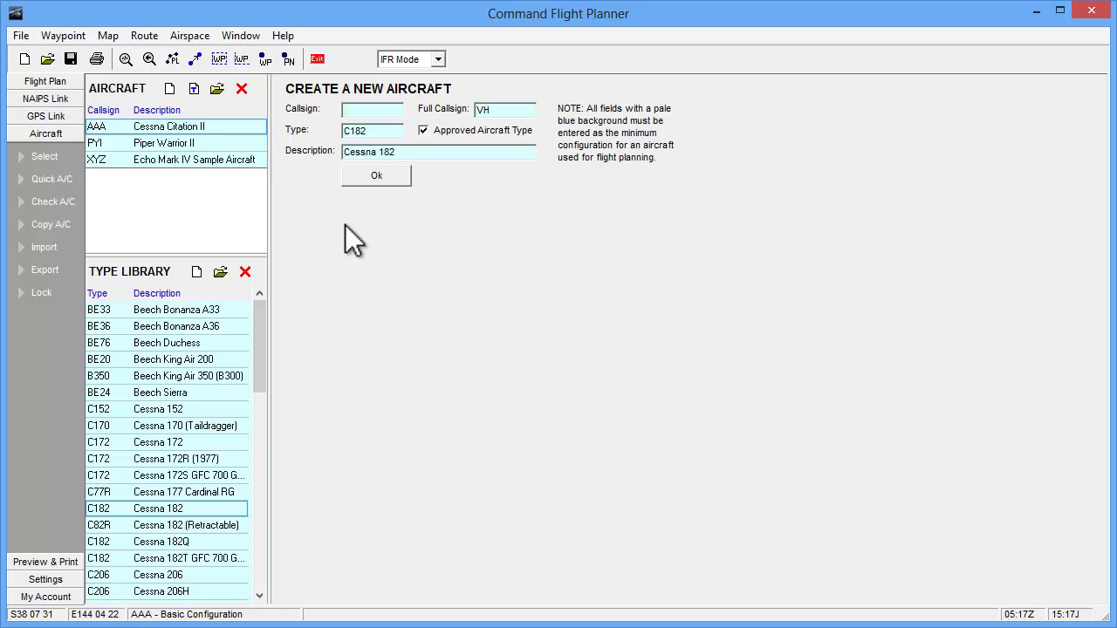
- Create the new aircraft with the callsign QWE and the full callsign VHQWE
{"action": "type", "text": "QWE"}
{"action": "left_click", "coordinate": [499, 110]}
{"action": "type", "text": "QWEE"}
{"action": "left_click", "coordinate": [379, 175]}
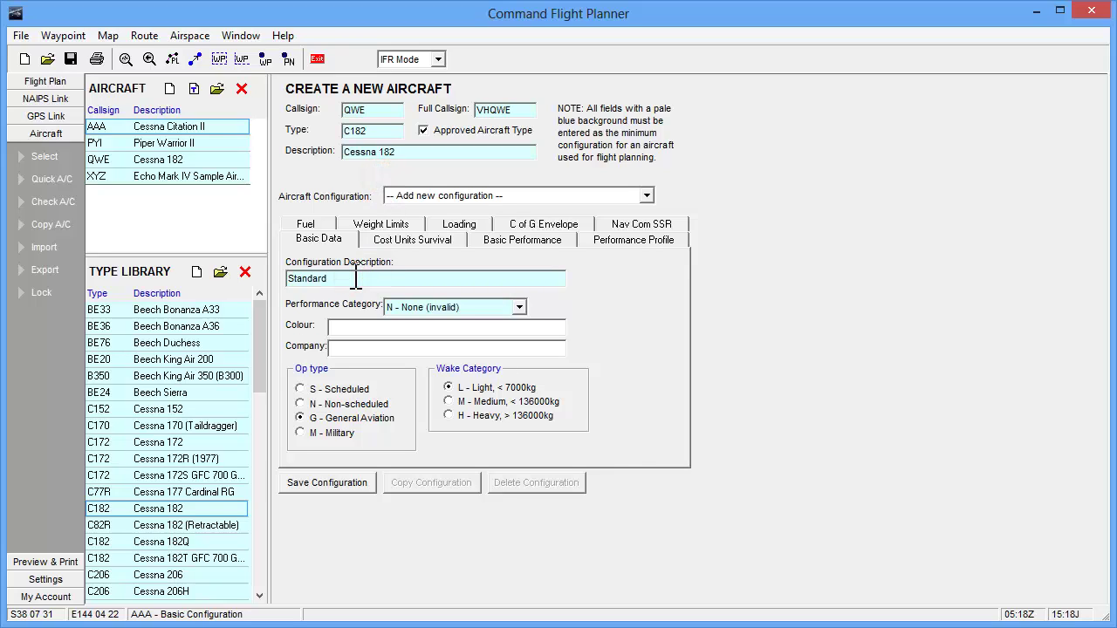
- Set the configuration description to "Standard - Club" and look at the list of aircraft configurations
{"action": "type", "text": "-"}
{"action": "type", "text": "Club"}
{"action": "key", "text": "Return"}
{"action": "left_click", "coordinate": [646, 195]}
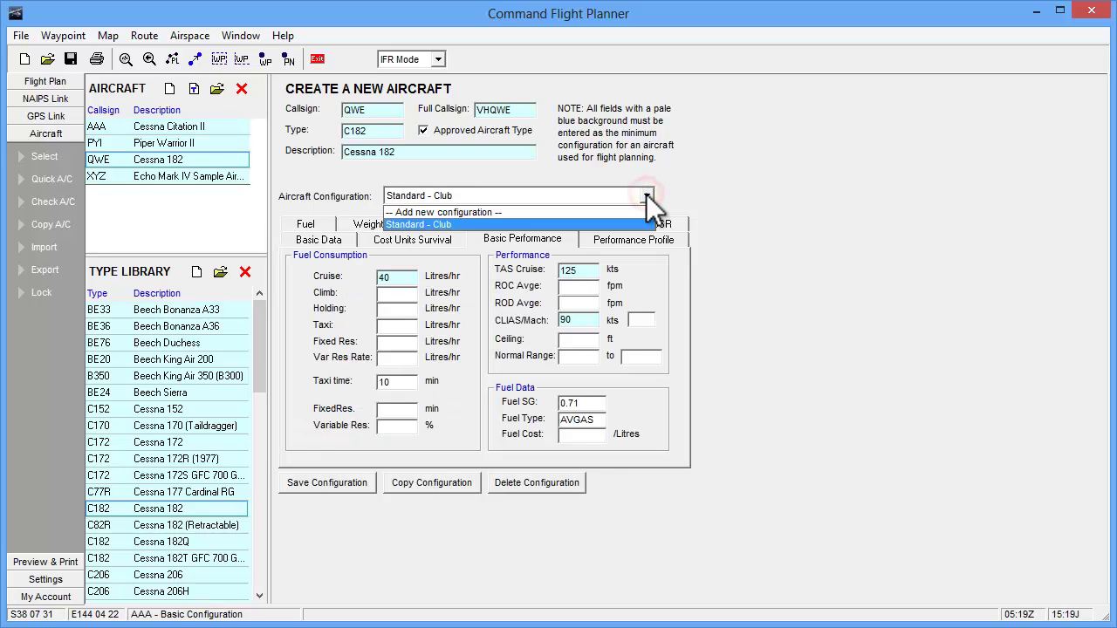
{"action": "left_click", "coordinate": [647, 196]}
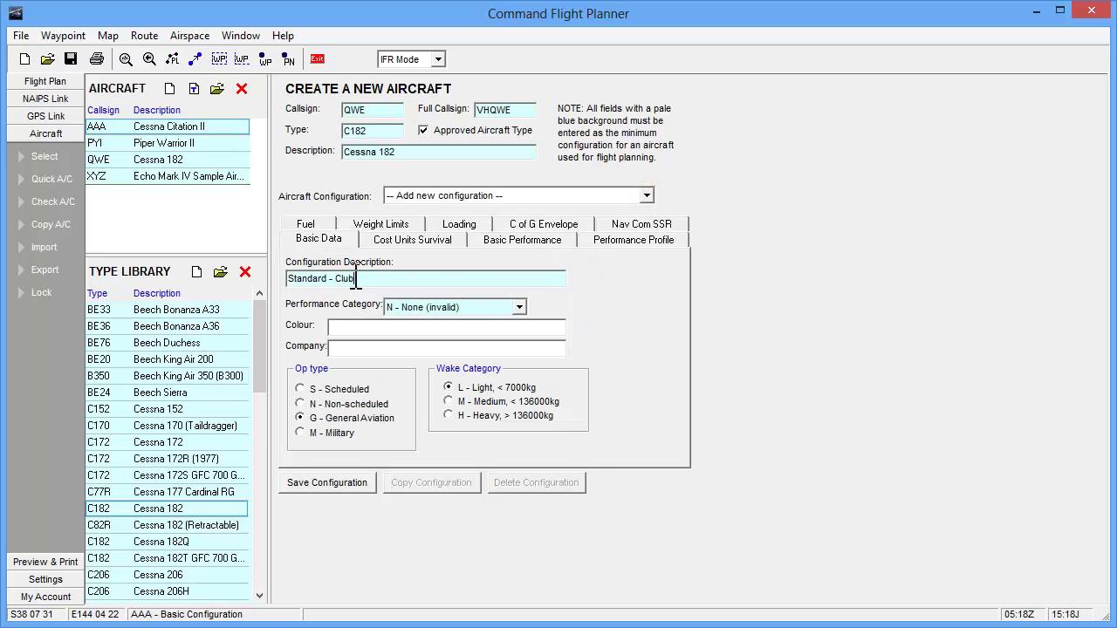
- View the available performance categories and set the aircraft's colour to Red
{"action": "left_click", "coordinate": [520, 307]}
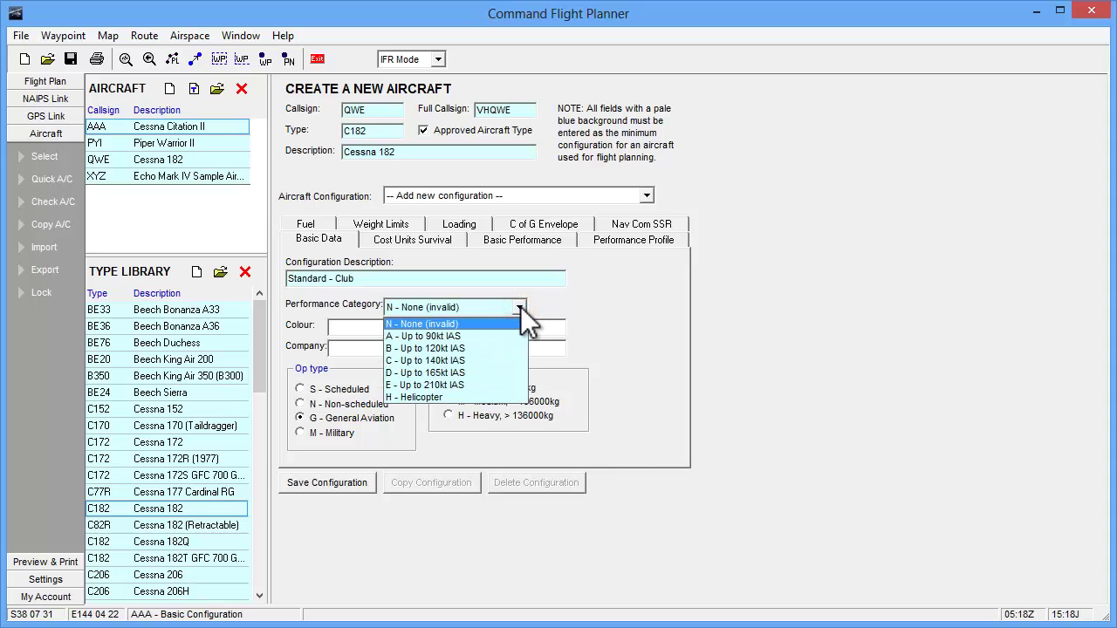
{"action": "left_click", "coordinate": [520, 307]}
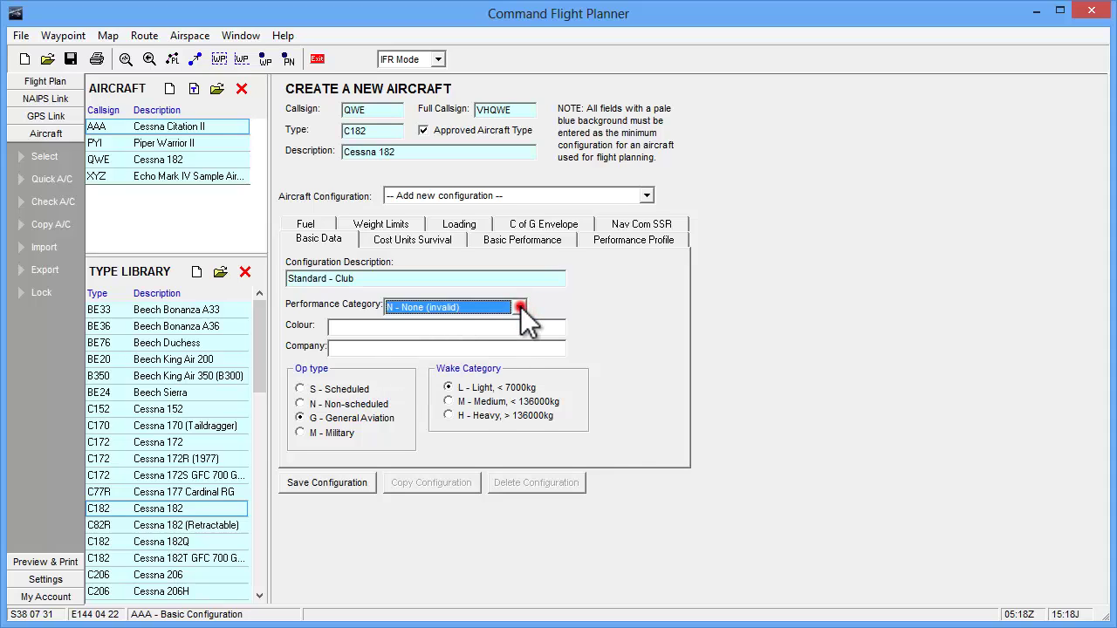
{"action": "left_click", "coordinate": [384, 328]}
{"action": "type", "text": "Red"}
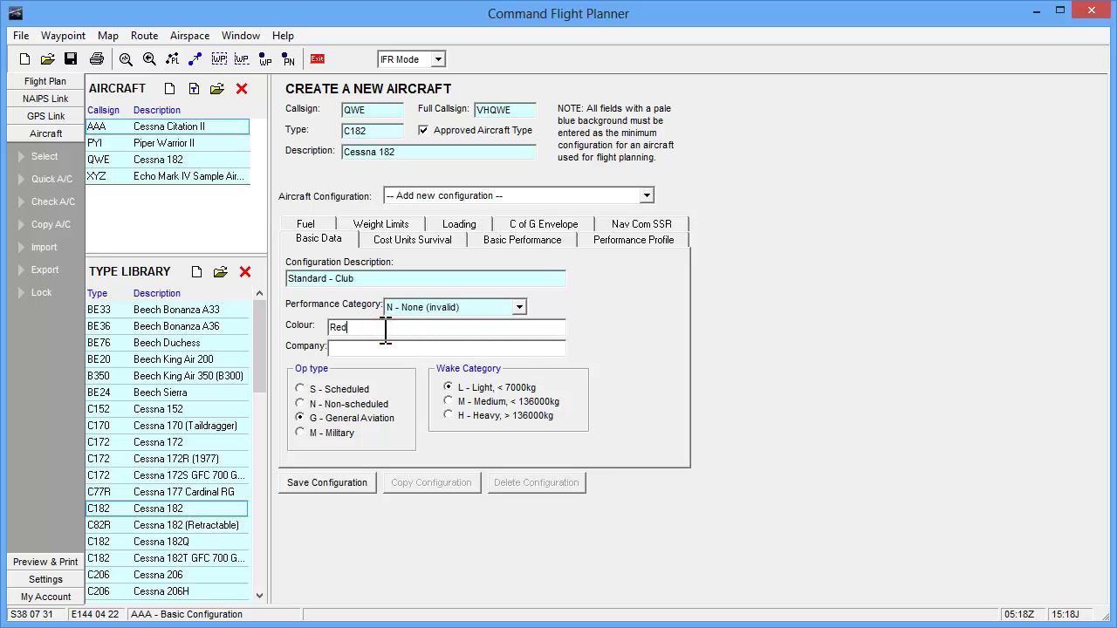
- Save the Standard - Club configuration, accepting the data entry warnings
{"action": "left_click", "coordinate": [363, 481]}
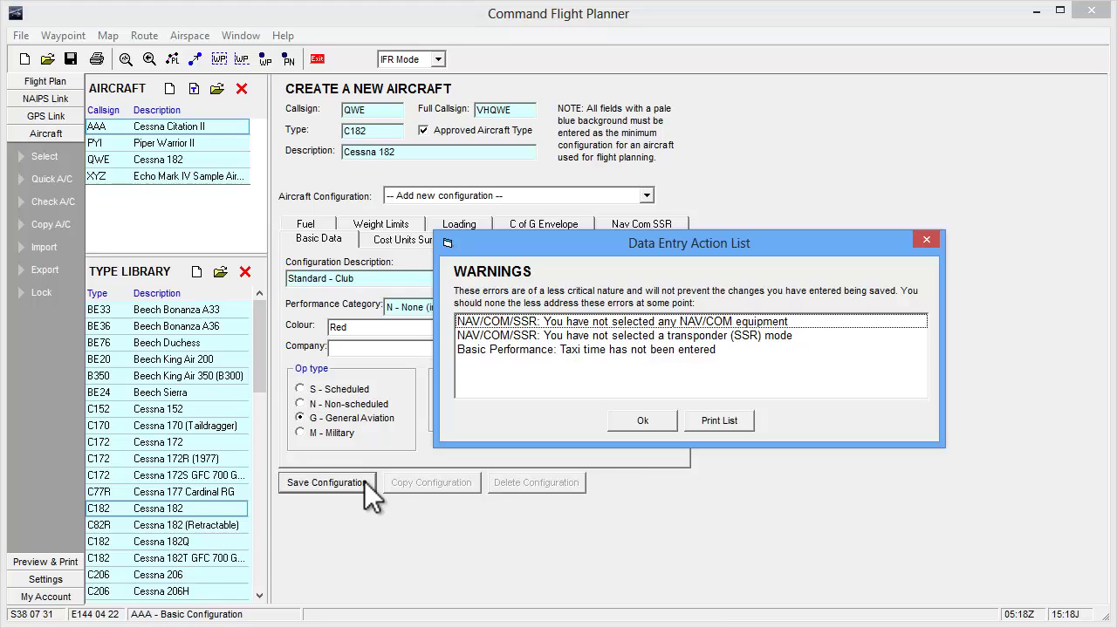
{"action": "left_click", "coordinate": [629, 422]}
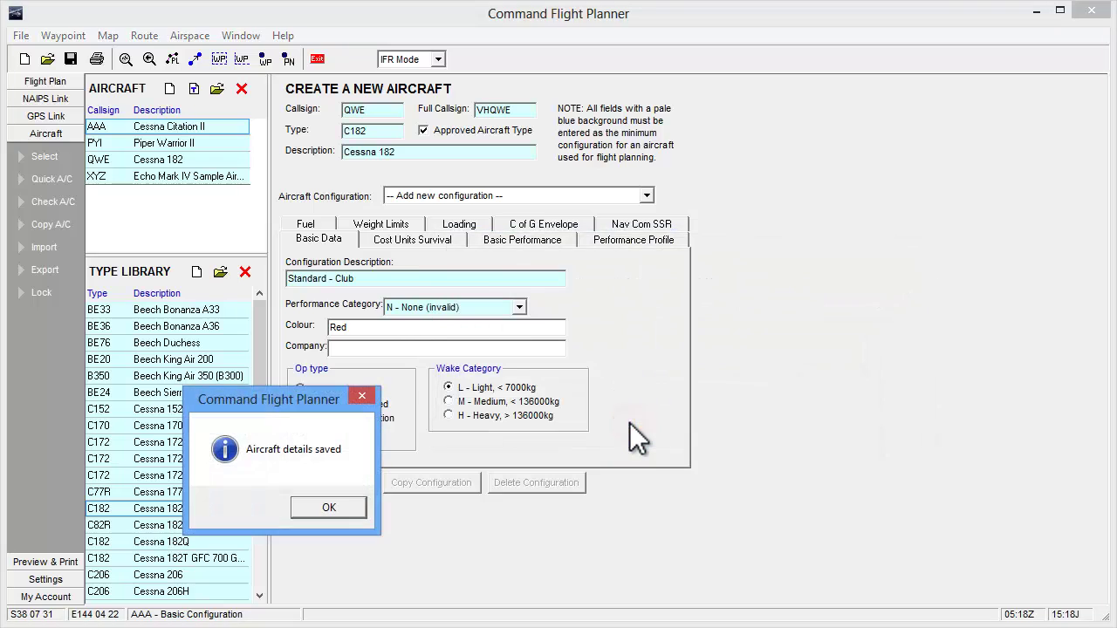
{"action": "left_click", "coordinate": [359, 509]}
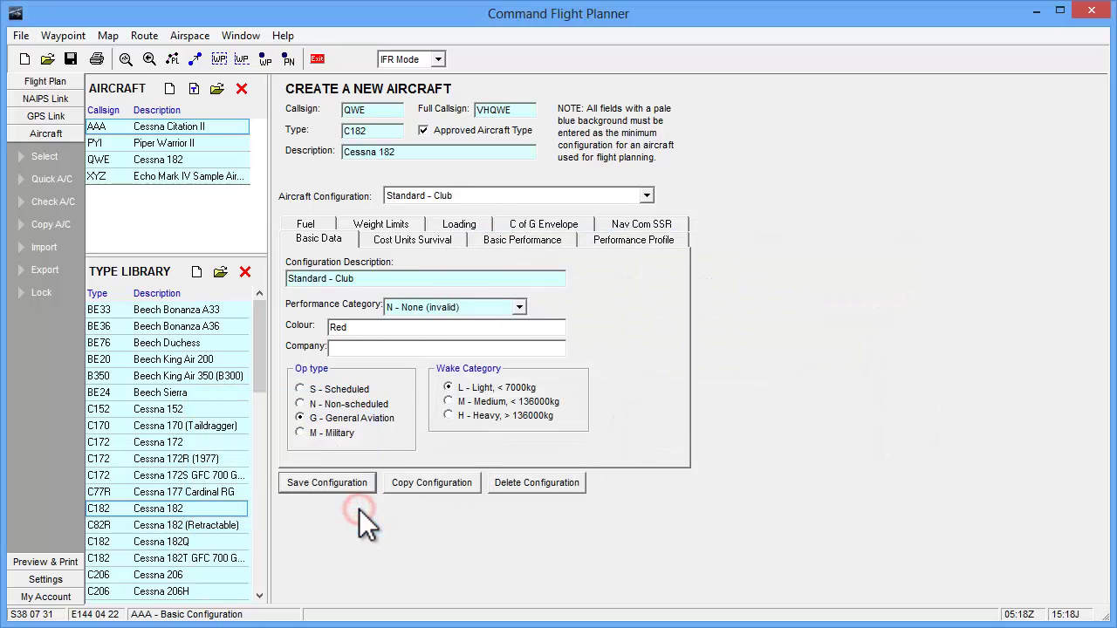
- Enable the S - Standard set VHF RTF, VOR, ILS equipment and set the secondary surveillance radar to C - Mode C: Mode A and C
{"action": "left_click", "coordinate": [642, 225]}
{"action": "left_click", "coordinate": [301, 294]}
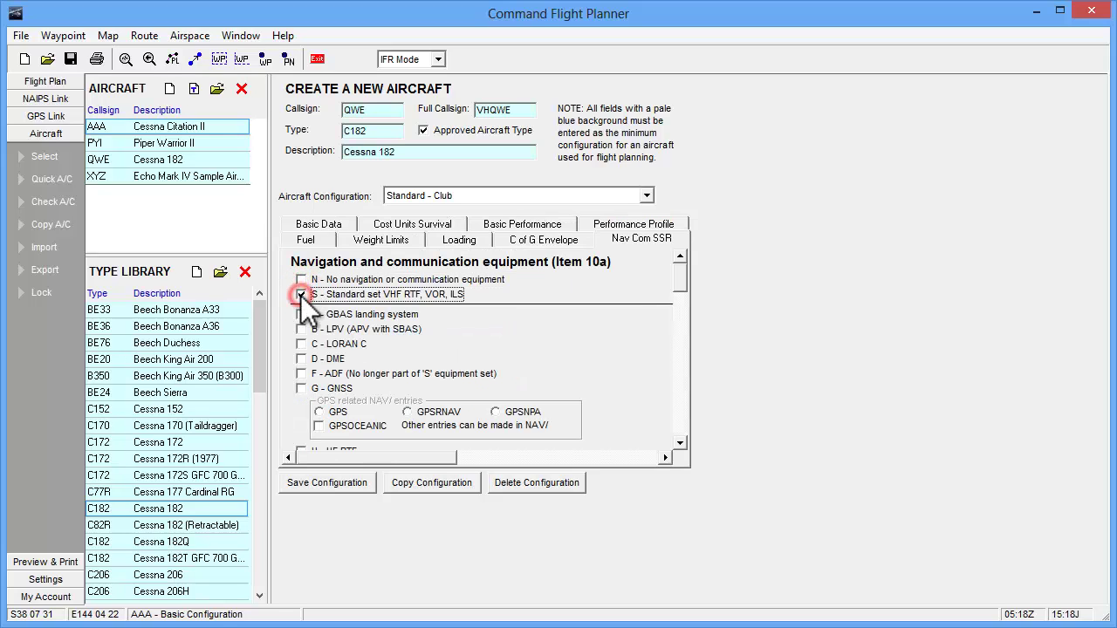
{"action": "left_click_drag", "start_coordinate": [683, 275], "coordinate": [676, 417]}
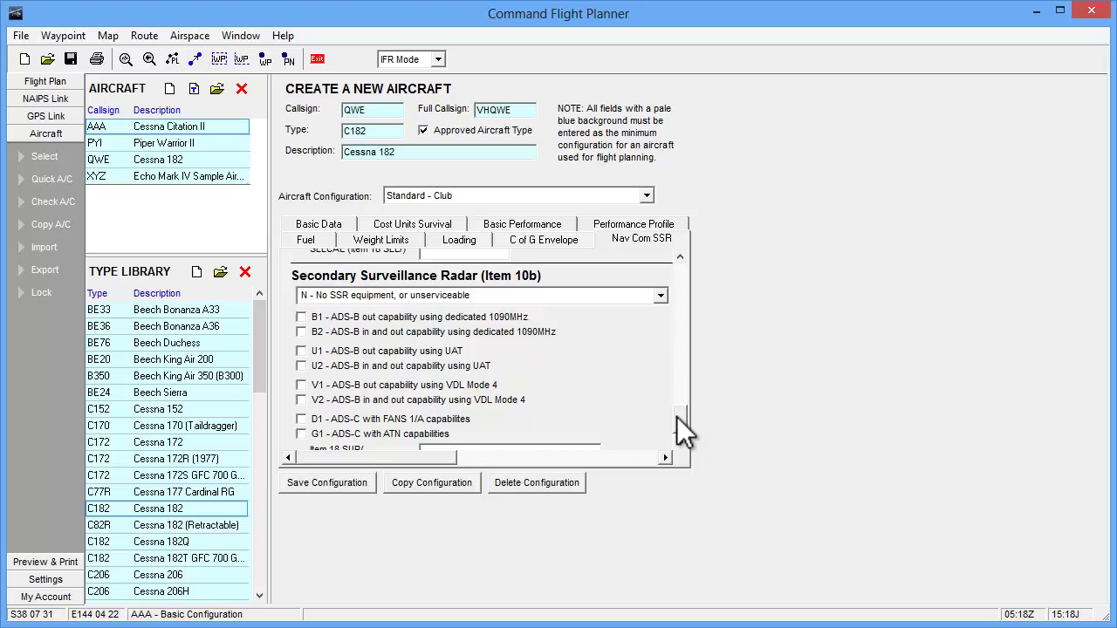
{"action": "left_click", "coordinate": [657, 296]}
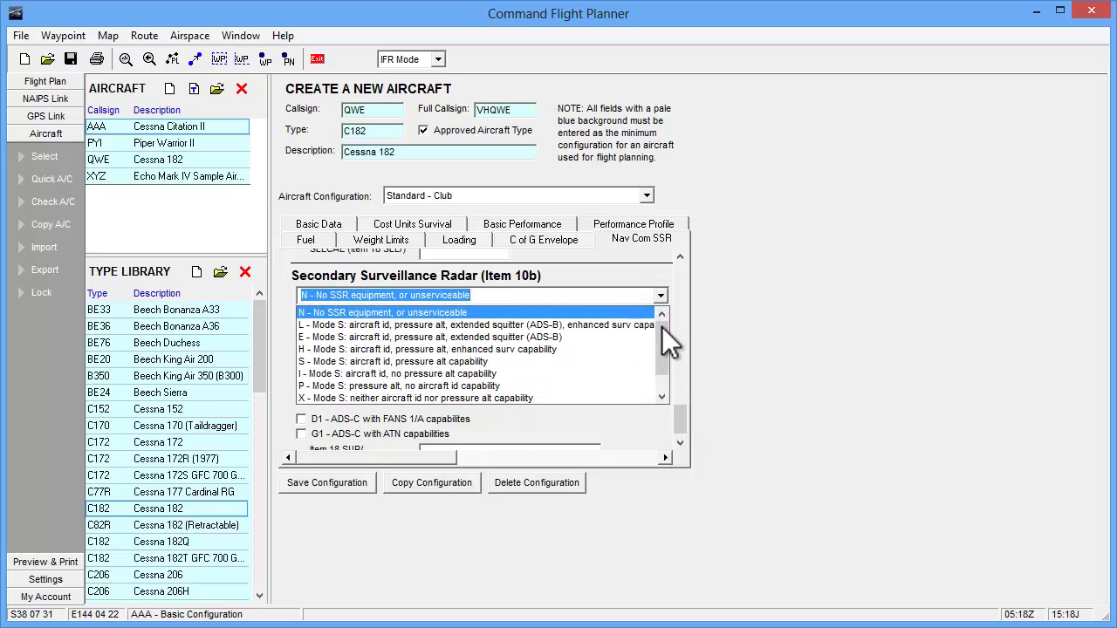
{"action": "left_click_drag", "start_coordinate": [663, 328], "coordinate": [662, 340]}
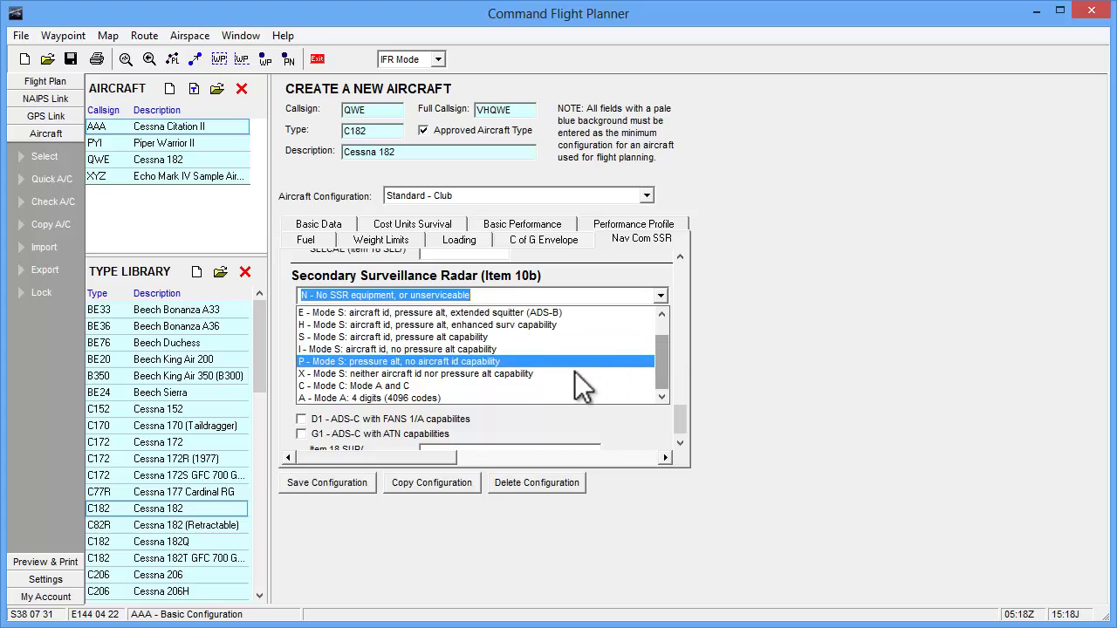
{"action": "left_click", "coordinate": [402, 387]}
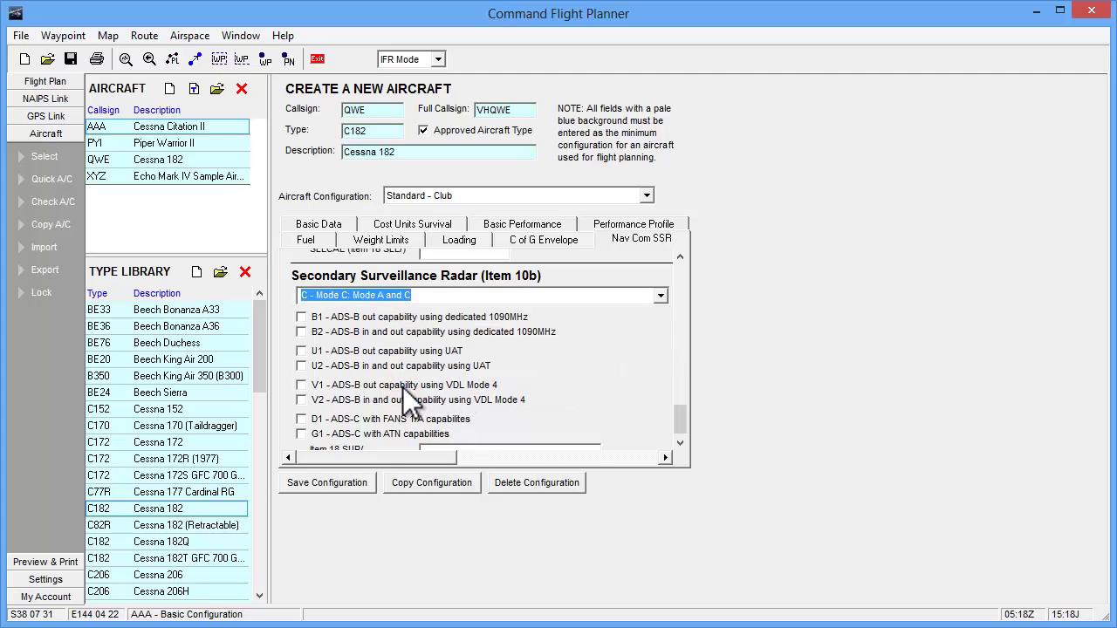
- Examine the aircraft's cost and survival data, basic performance, weight limits, loading, C of G envelope, fuel tanks and performance profile
{"action": "left_click", "coordinate": [412, 224]}
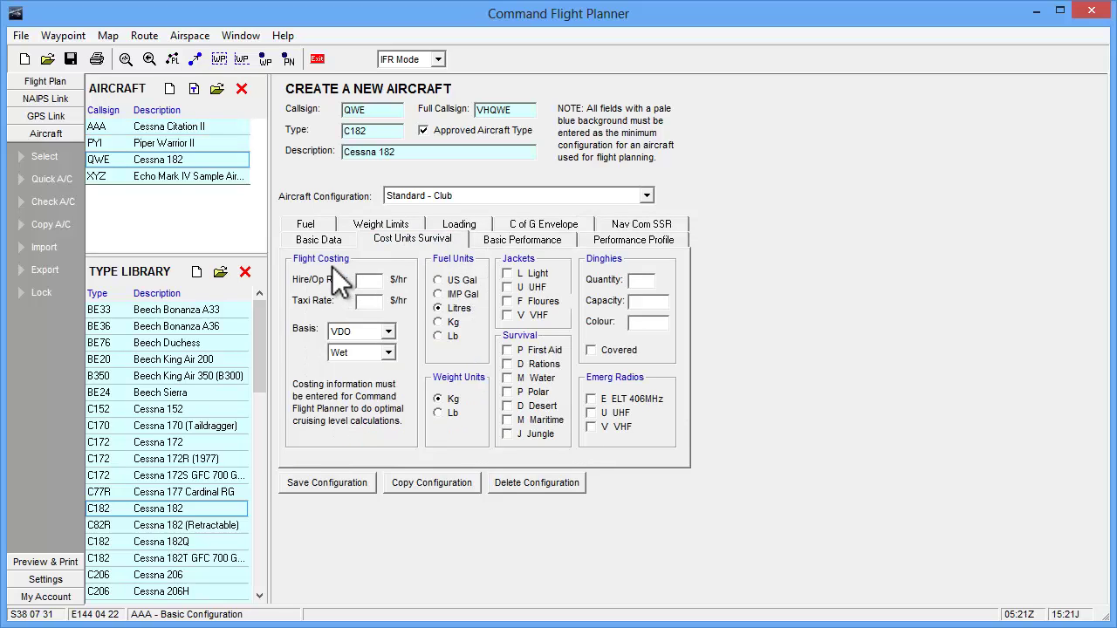
{"action": "left_click", "coordinate": [515, 244]}
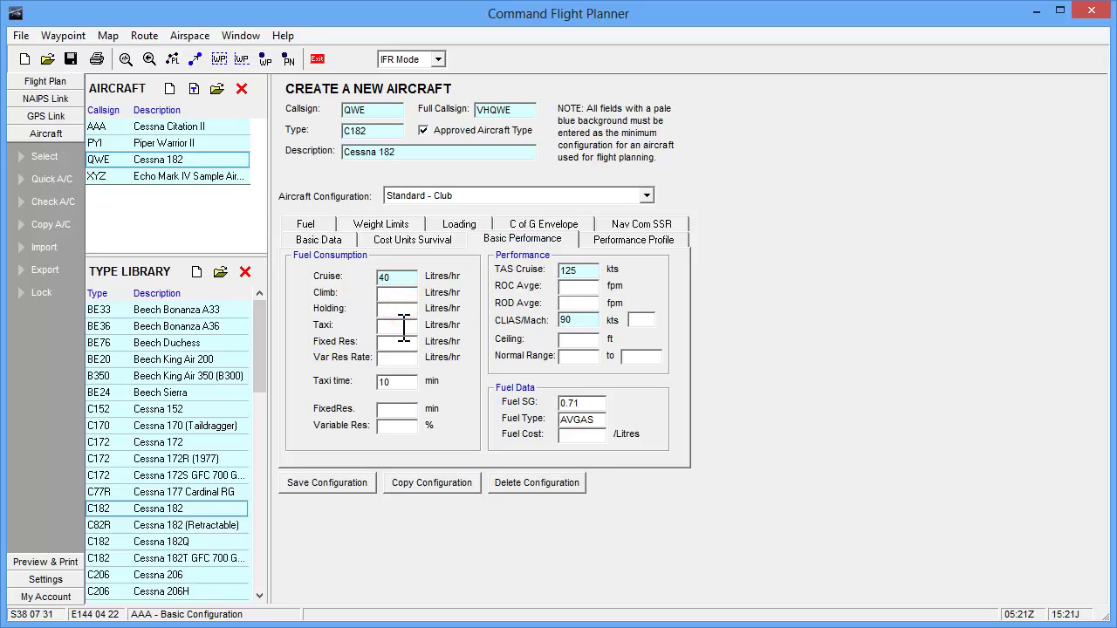
{"action": "left_click", "coordinate": [362, 226]}
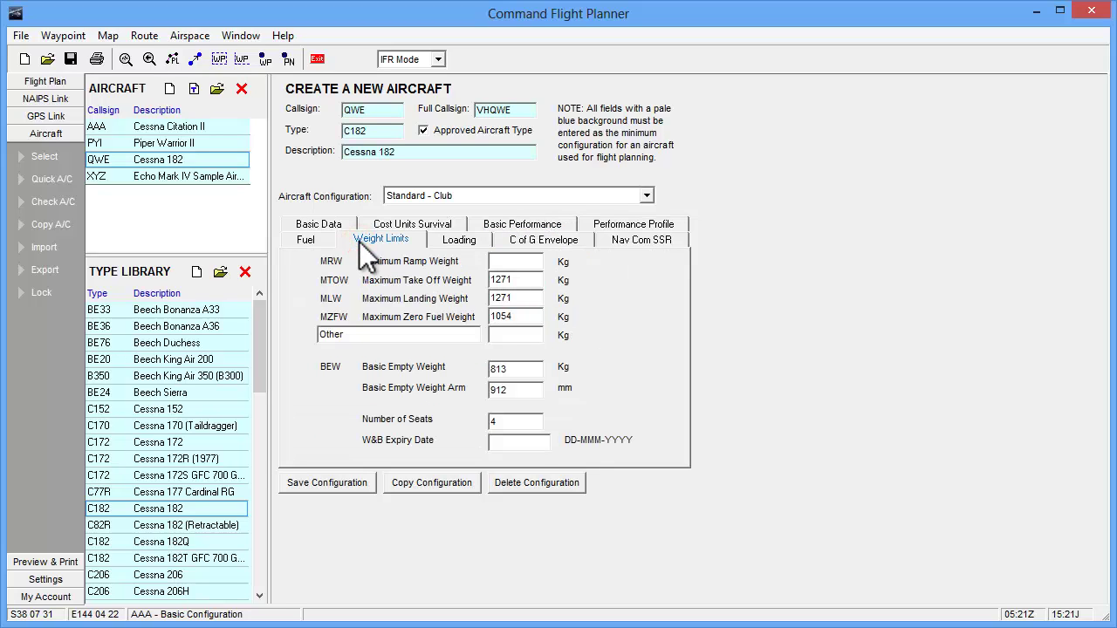
{"action": "left_click", "coordinate": [456, 244]}
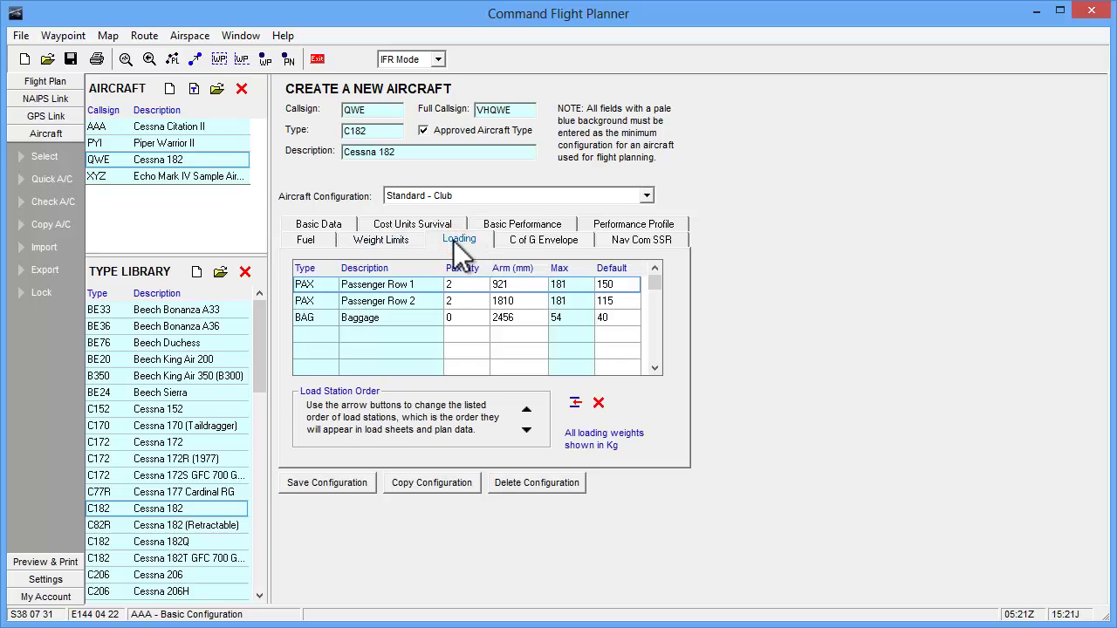
{"action": "left_click", "coordinate": [537, 243]}
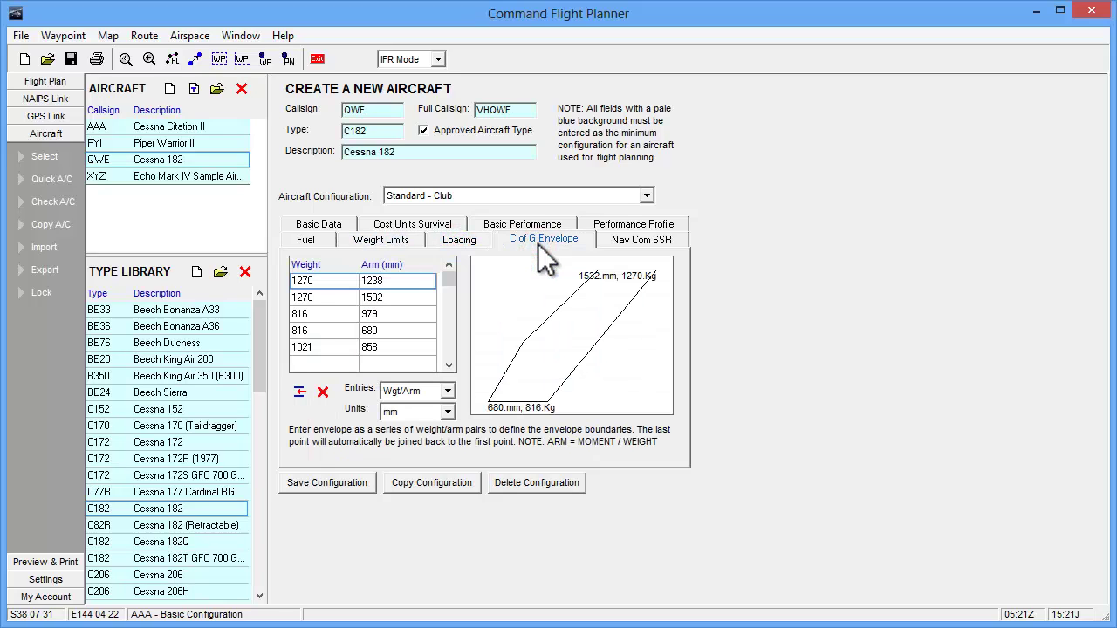
{"action": "left_click", "coordinate": [313, 239]}
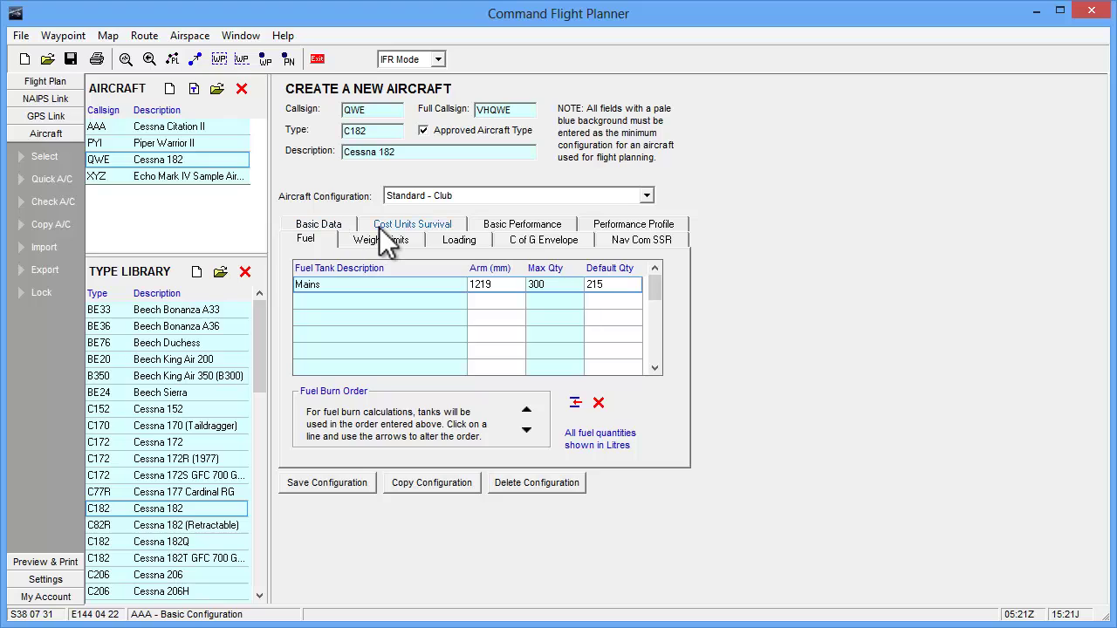
{"action": "left_click", "coordinate": [595, 221]}
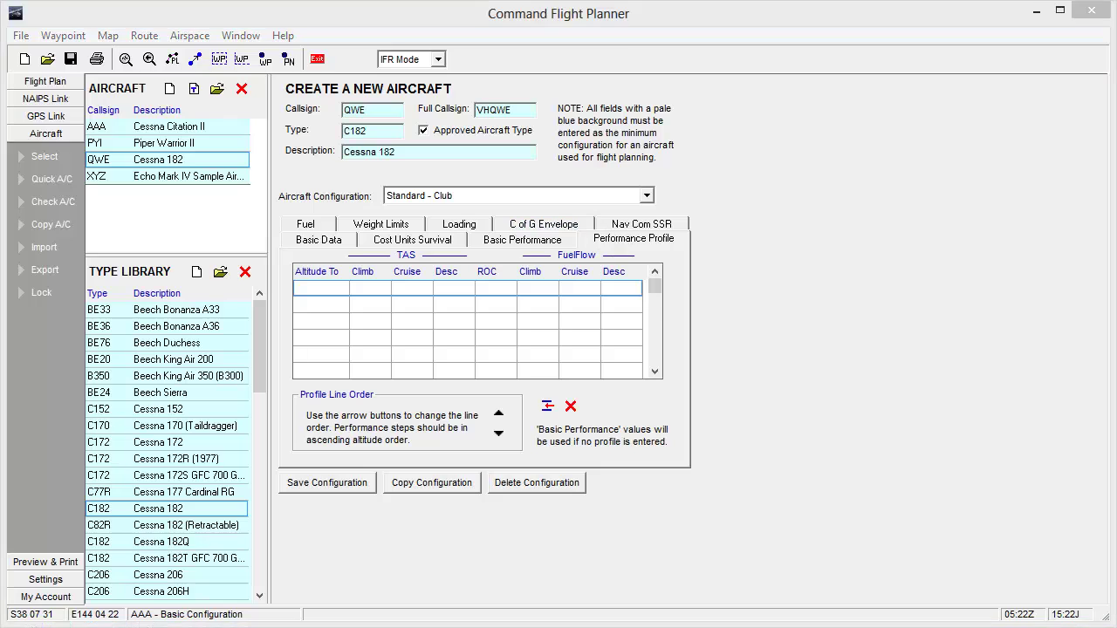
- Save the Cessna 182's configuration and make QWE the aircraft in use, accepting the erasure of the previous aircraft's loading data
{"action": "left_click", "coordinate": [334, 485]}
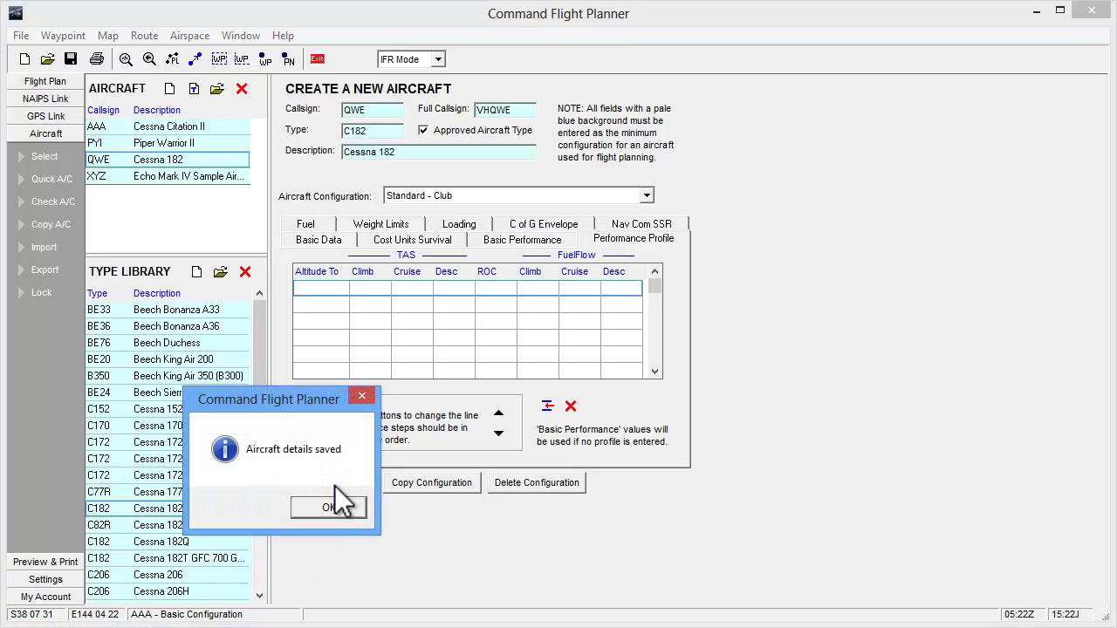
{"action": "left_click", "coordinate": [330, 507]}
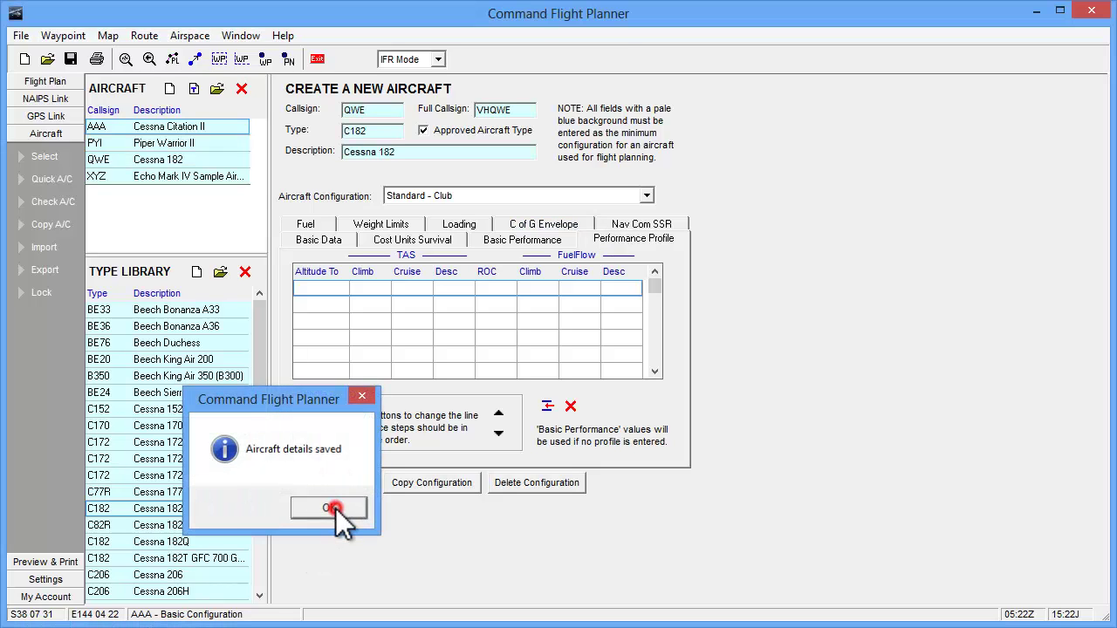
{"action": "left_click", "coordinate": [209, 159]}
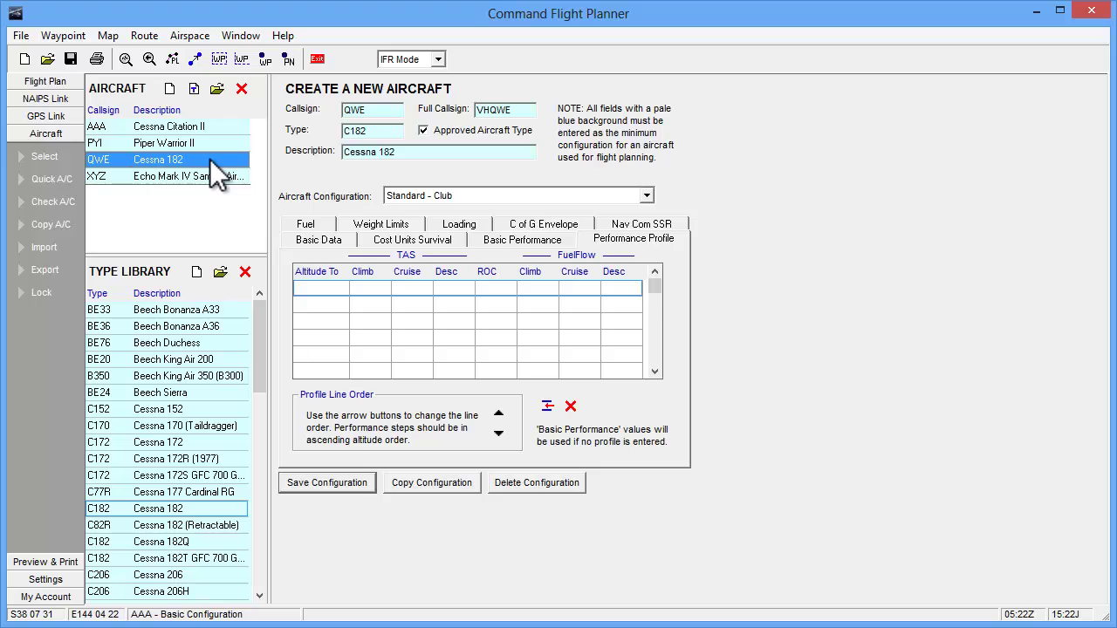
{"action": "left_click", "coordinate": [31, 156]}
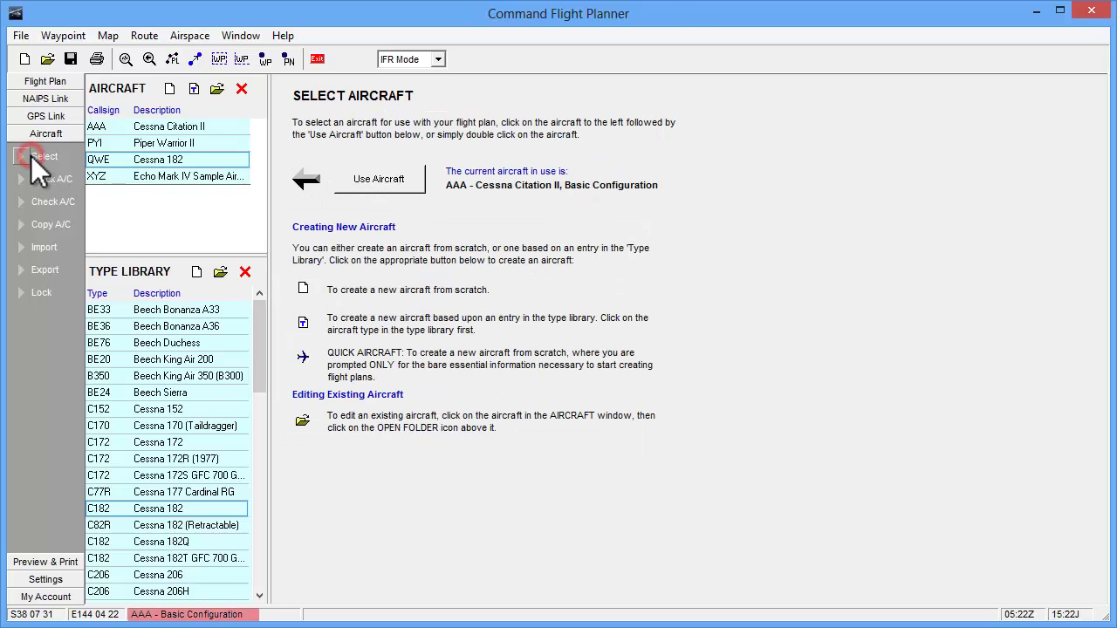
{"action": "left_click", "coordinate": [358, 183]}
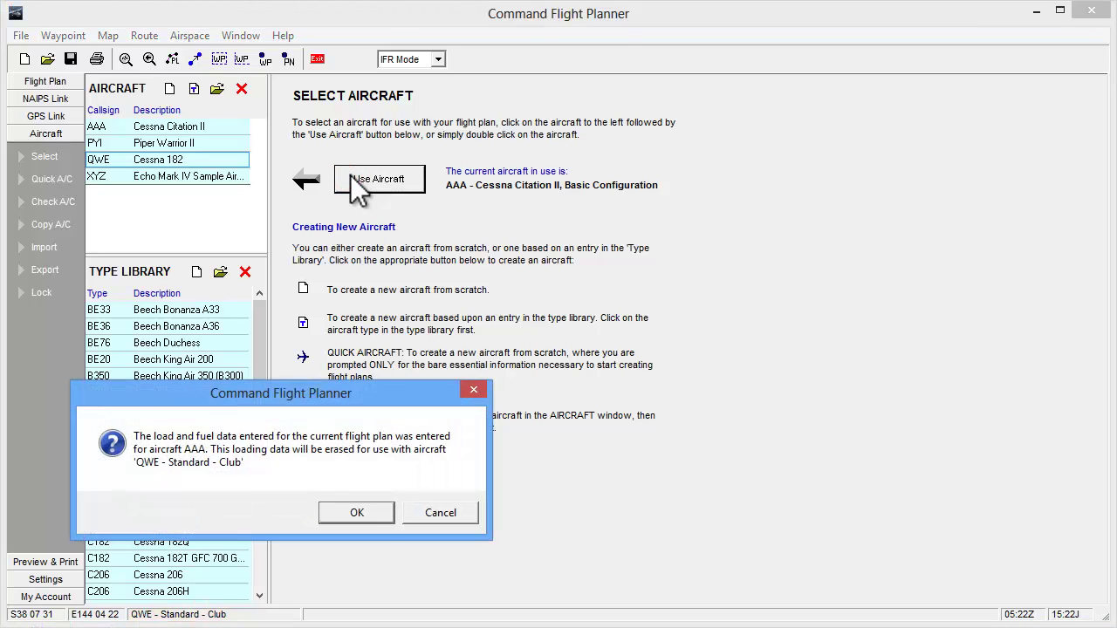
{"action": "left_click", "coordinate": [373, 511]}
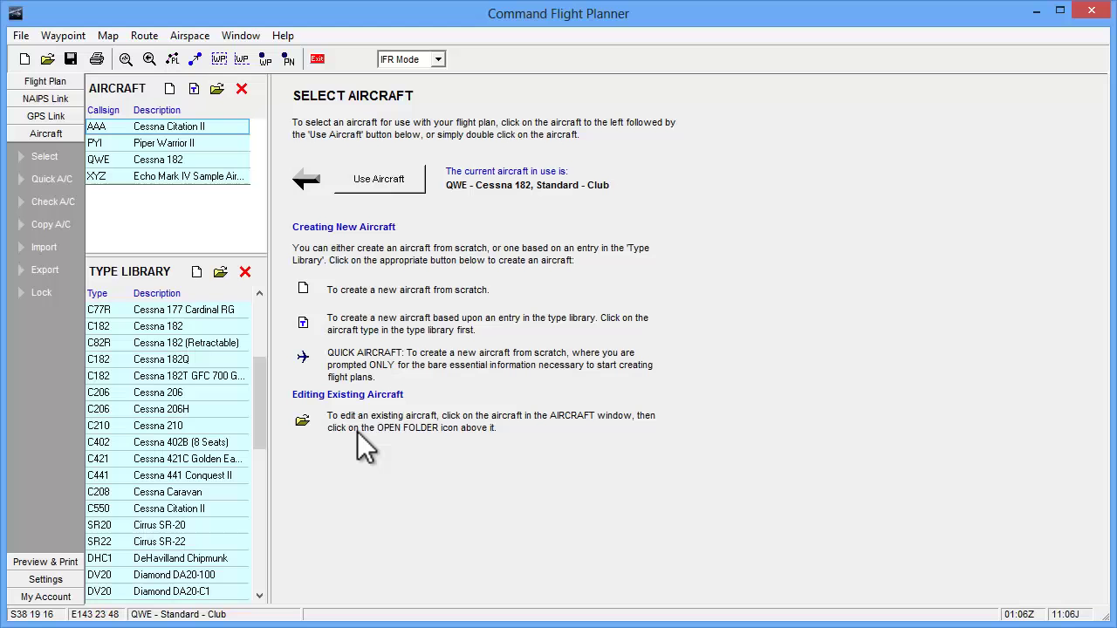
- Start a Quick Aircraft setup with callsign ABC, type DH82 and description Tiger Moth
{"action": "left_click", "coordinate": [64, 176]}
{"action": "left_click", "coordinate": [370, 145]}
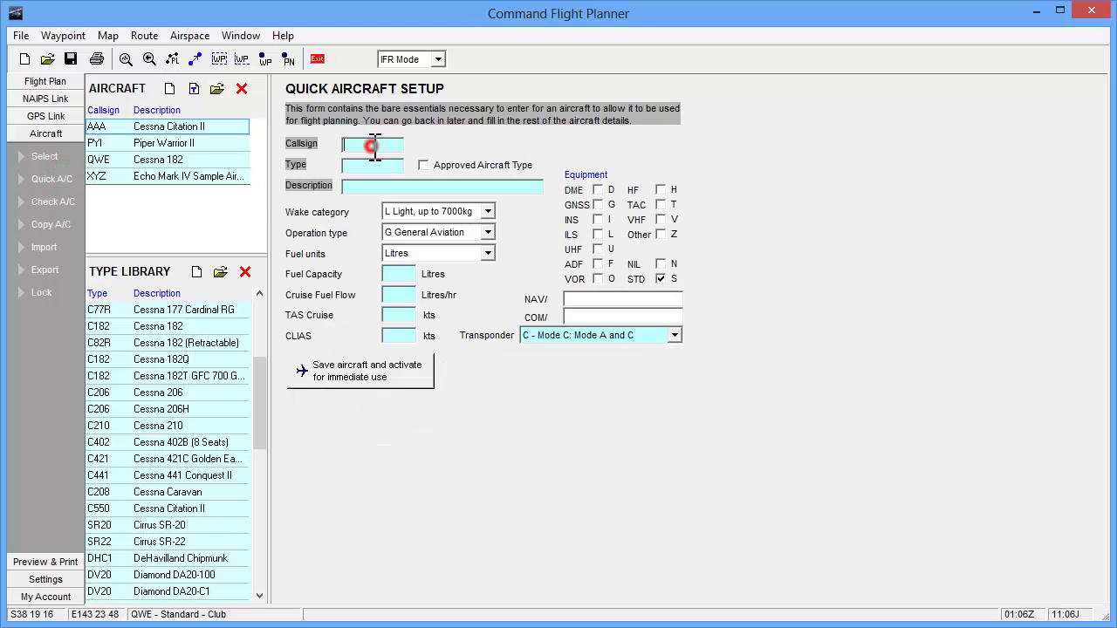
{"action": "type", "text": "ABC"}
{"action": "type", "text": "DH82"}
{"action": "key", "text": "Tab"}
{"action": "type", "text": "Tiger Moth"}
- Set the Tiger Moth's fuel capacity to 48 litres, cruise fuel flow to 13 litres/hr, TAS cruise to 90 kts and CLIAS to 65 kts
{"action": "left_click", "coordinate": [397, 274]}
{"action": "type", "text": "48"}
{"action": "left_click", "coordinate": [398, 295]}
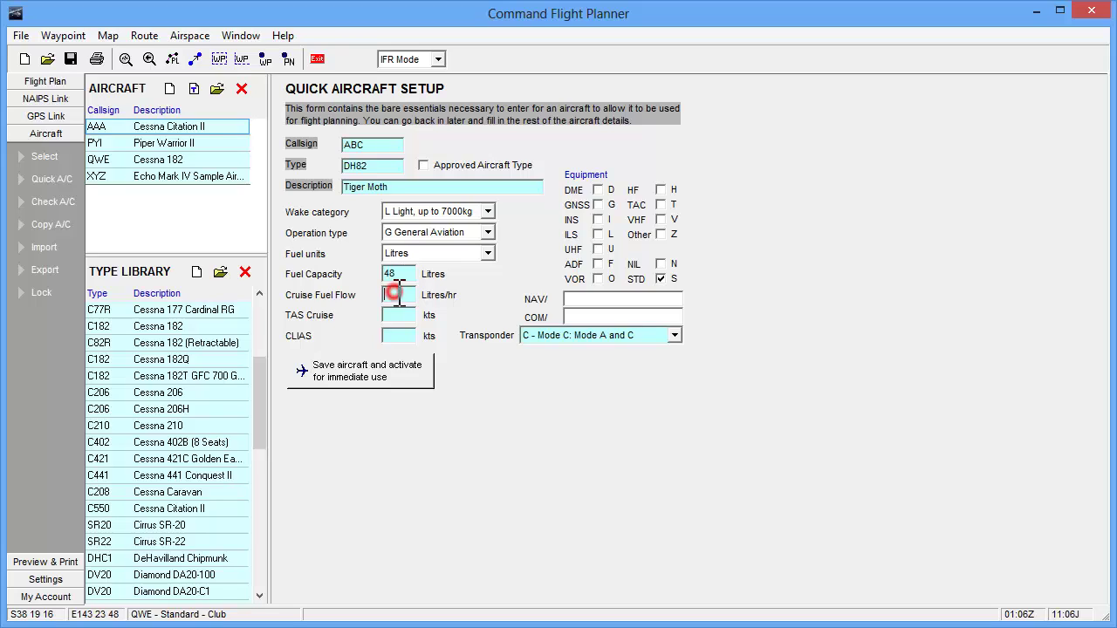
{"action": "type", "text": "13"}
{"action": "left_click", "coordinate": [403, 311]}
{"action": "type", "text": "90"}
{"action": "left_click", "coordinate": [412, 336]}
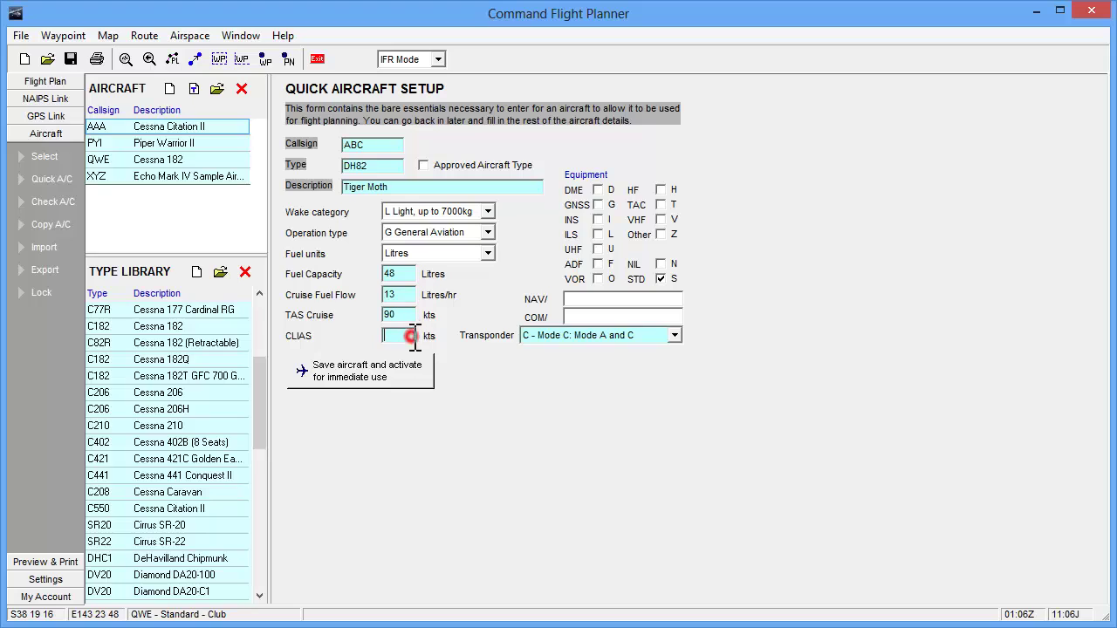
{"action": "type", "text": "65"}
- Set the Tiger Moth's transponder to N - No SSR equipment, or unserviceable
{"action": "left_click", "coordinate": [674, 336]}
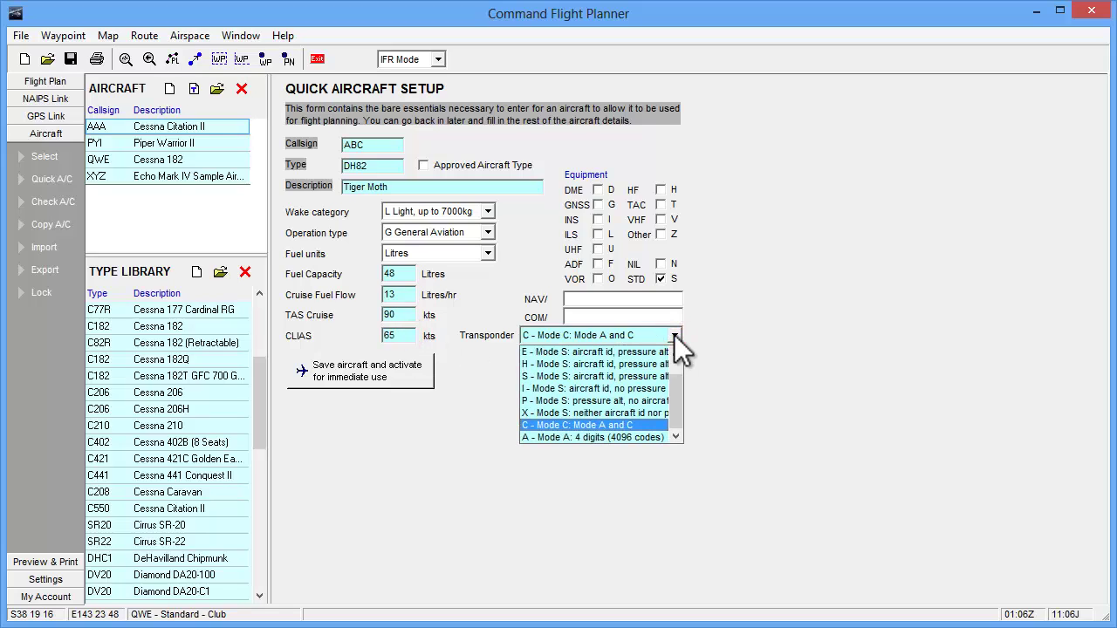
{"action": "left_click_drag", "start_coordinate": [676, 387], "coordinate": [679, 352]}
{"action": "left_click", "coordinate": [663, 352]}
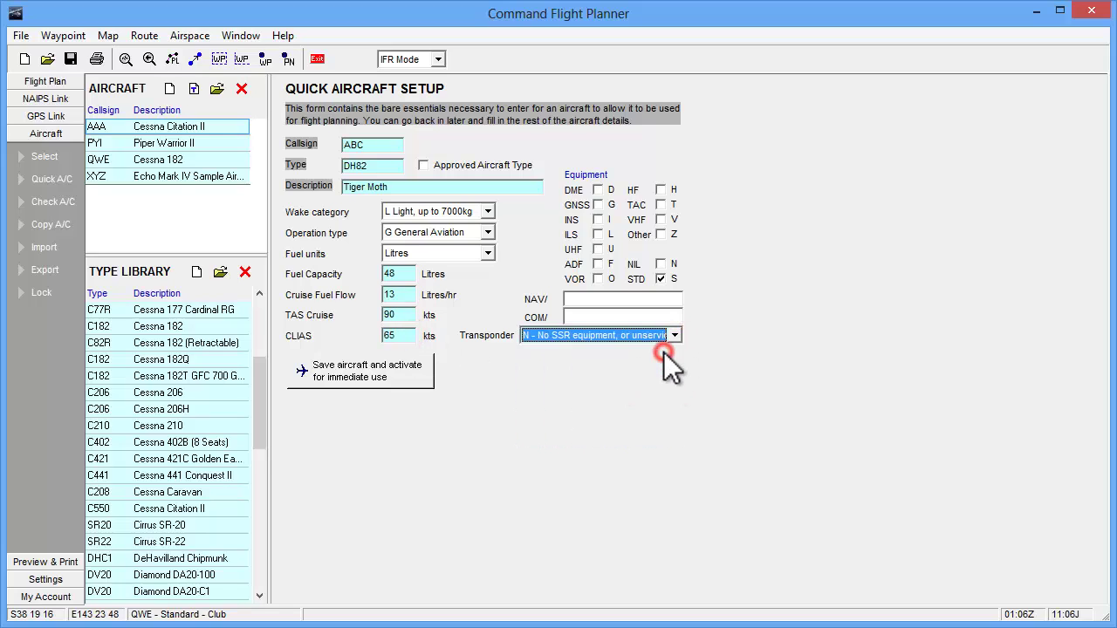
- Save the Tiger Moth and activate it for immediate use, accepting the erasure of QWE's load and fuel data
{"action": "left_click", "coordinate": [347, 375]}
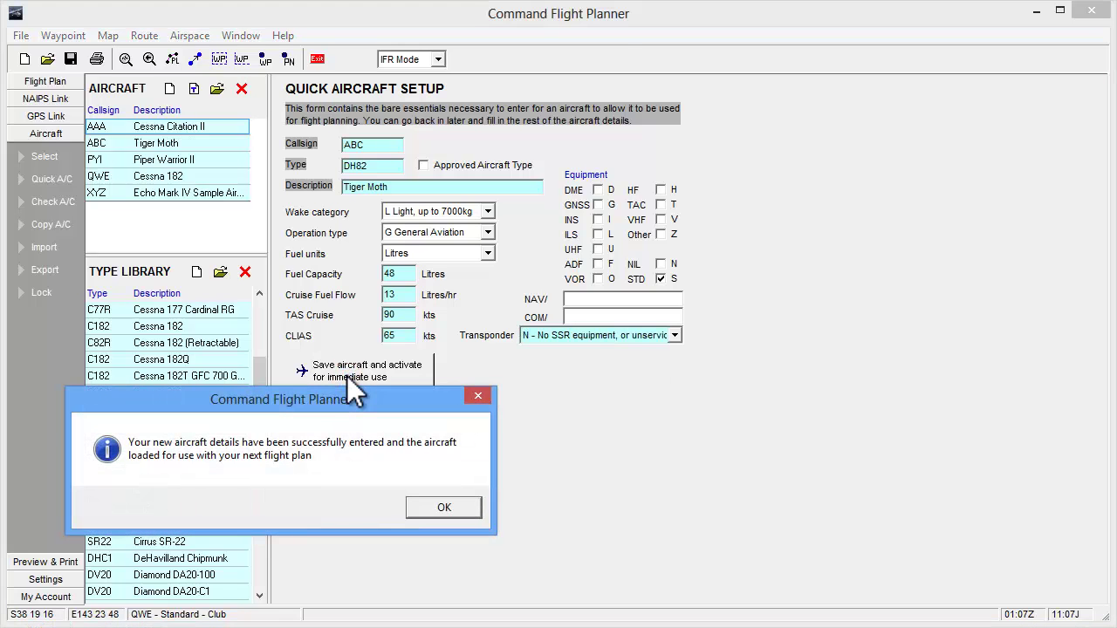
{"action": "left_click", "coordinate": [458, 508]}
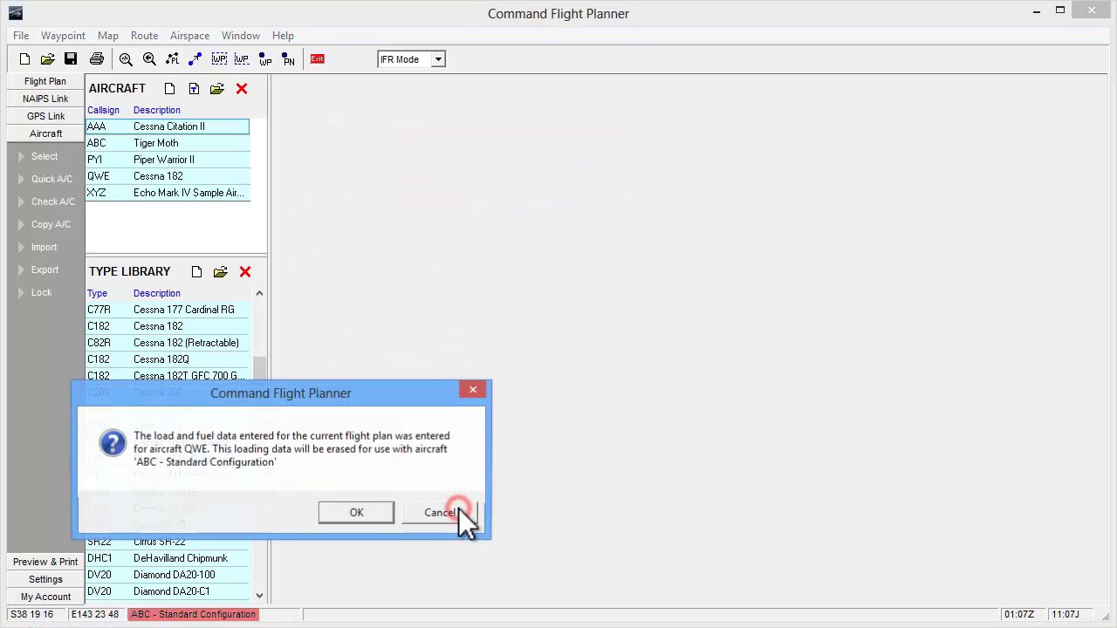
{"action": "left_click", "coordinate": [377, 516]}
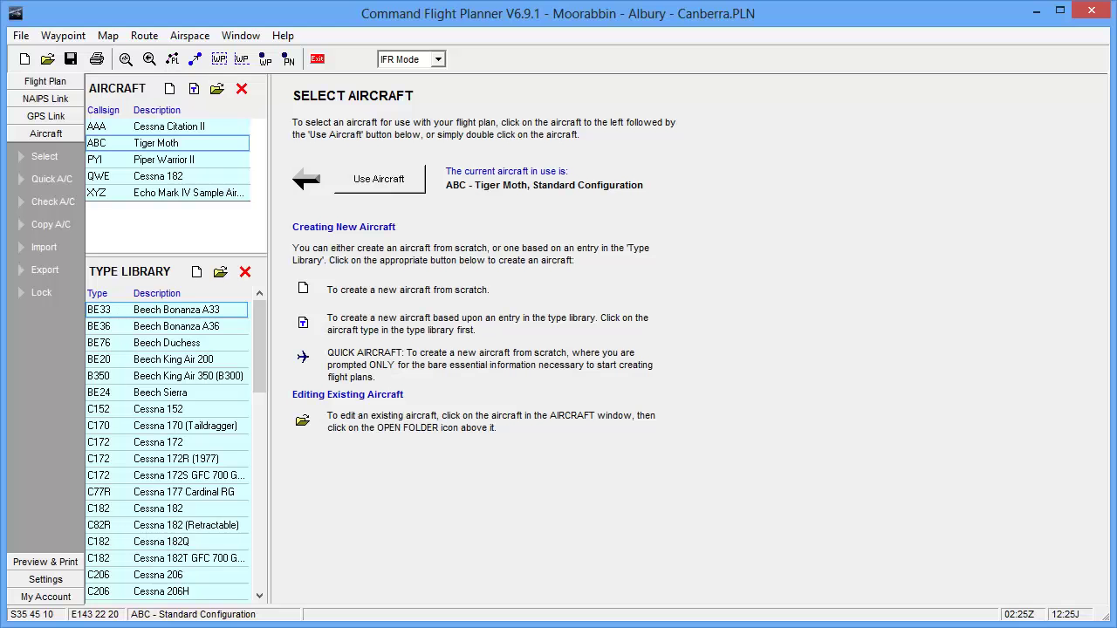
- Create a new aircraft from scratch with callsign DFG, full callsign VHDFG, type JABI and description Jabiru
{"action": "left_click", "coordinate": [168, 90]}
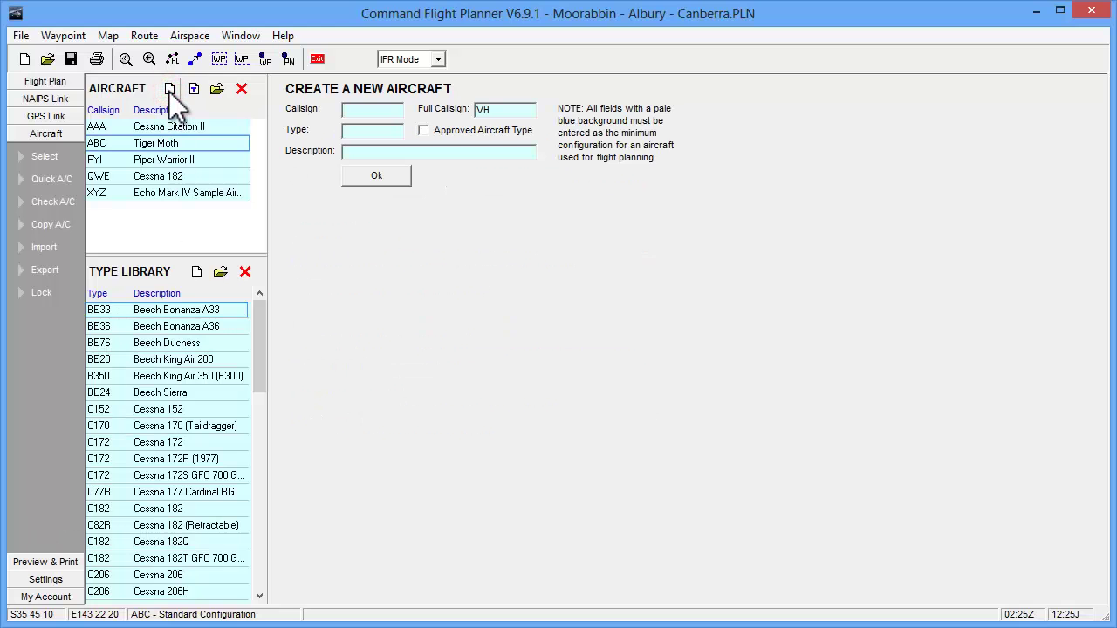
{"action": "type", "text": "DFG"}
{"action": "left_click", "coordinate": [500, 110]}
{"action": "type", "text": "DFG"}
{"action": "left_click", "coordinate": [387, 131]}
{"action": "type", "text": "JABI"}
{"action": "left_click", "coordinate": [376, 152]}
{"action": "type", "text": "Jabiru"}
{"action": "left_click", "coordinate": [386, 174]}
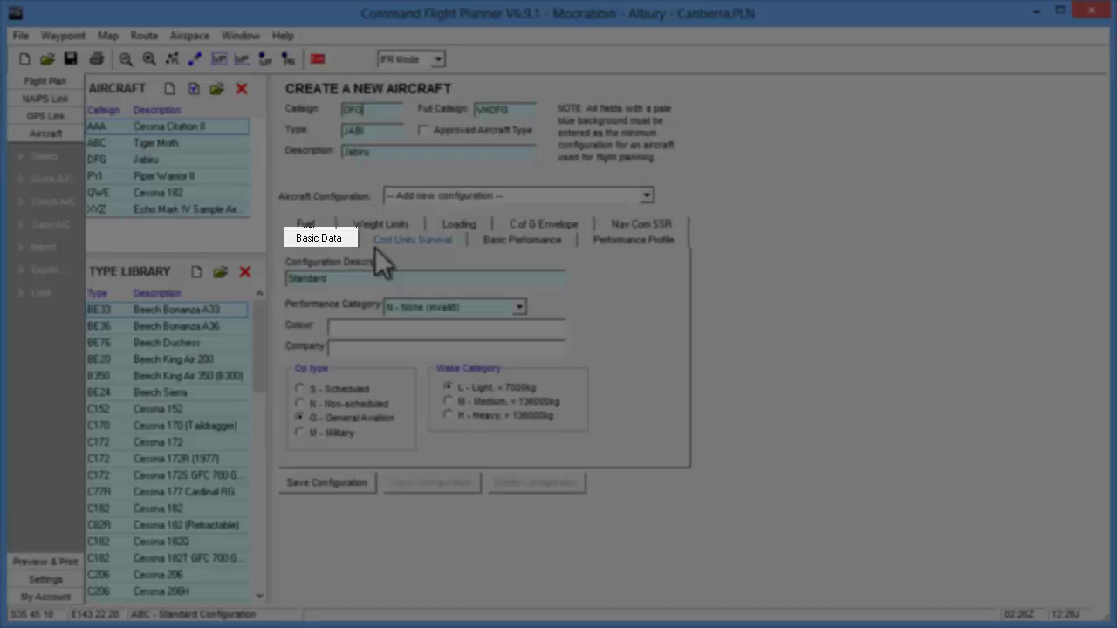
- Set the performance category of the Jabiru's Standard configuration to A - Up to 90kt IAS
{"action": "left_click", "coordinate": [371, 277]}
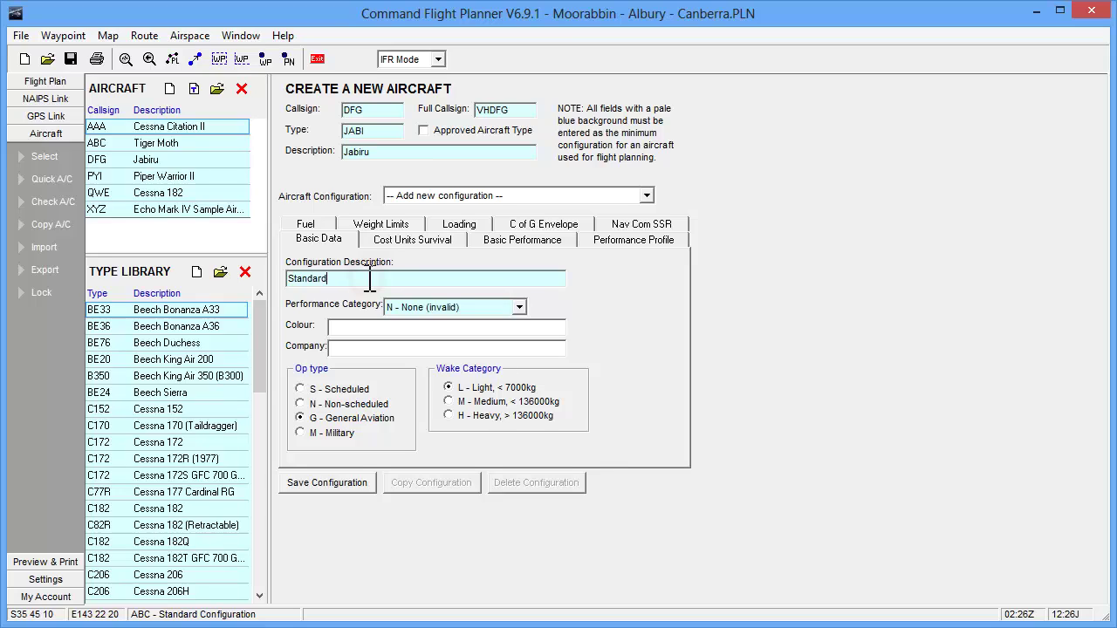
{"action": "left_click", "coordinate": [519, 308]}
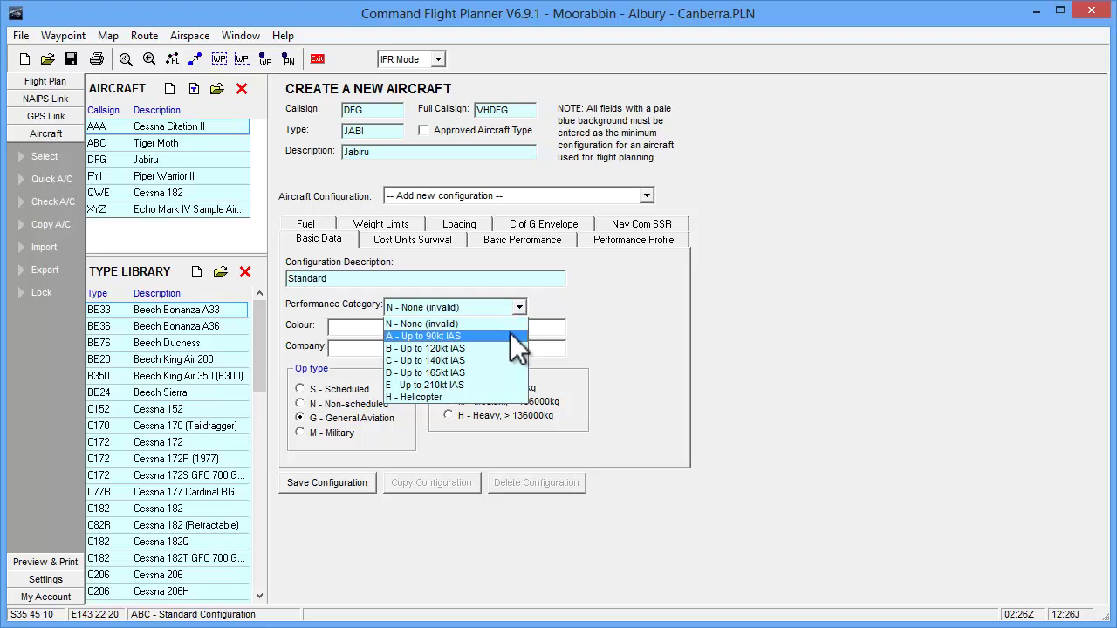
{"action": "left_click", "coordinate": [513, 336]}
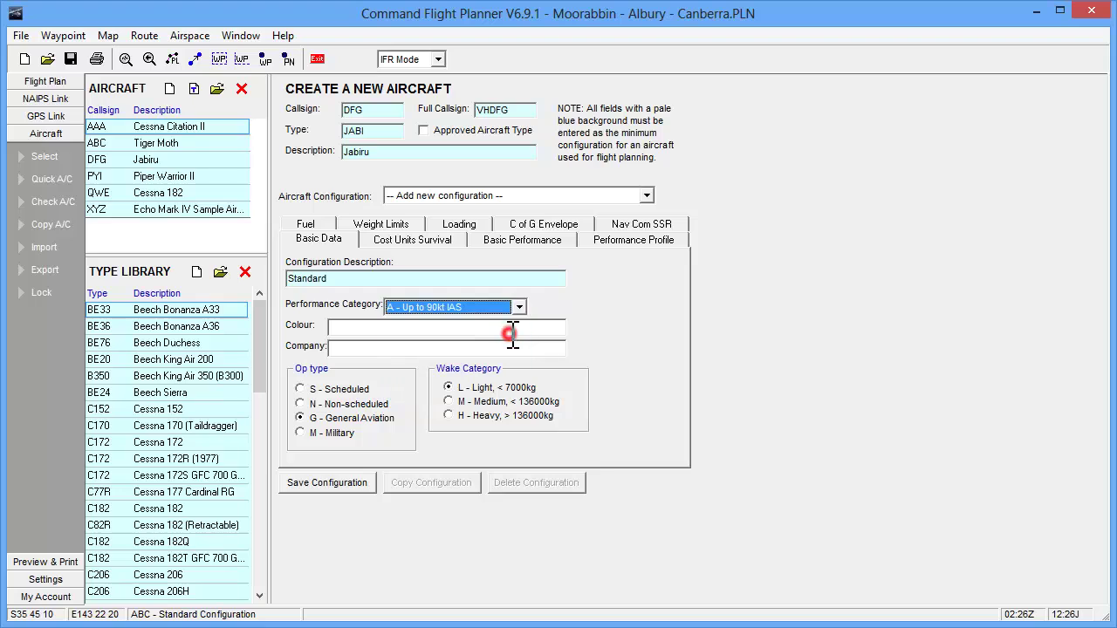
- Set the Jabiru's fuel units to Litres and its weight units to Kg
{"action": "left_click", "coordinate": [440, 239]}
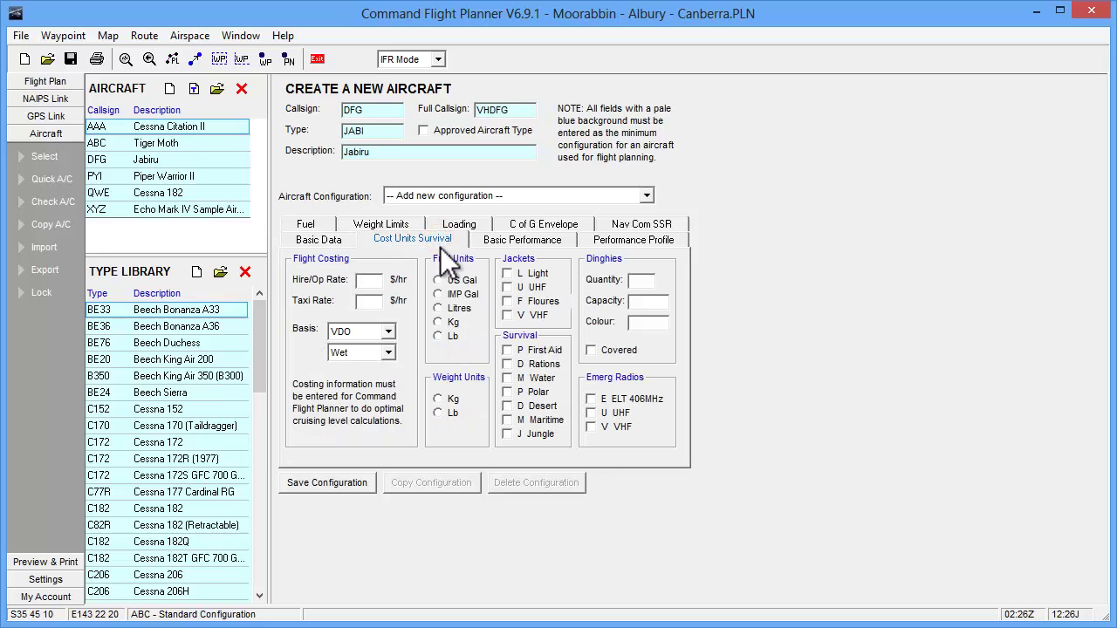
{"action": "left_click", "coordinate": [439, 308]}
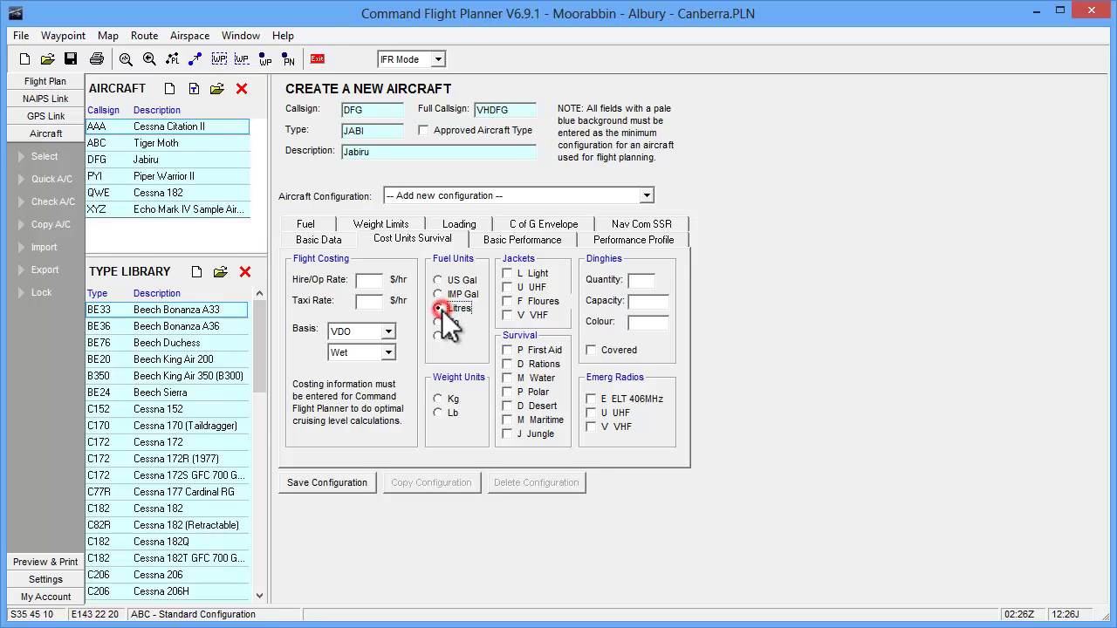
{"action": "left_click", "coordinate": [439, 399]}
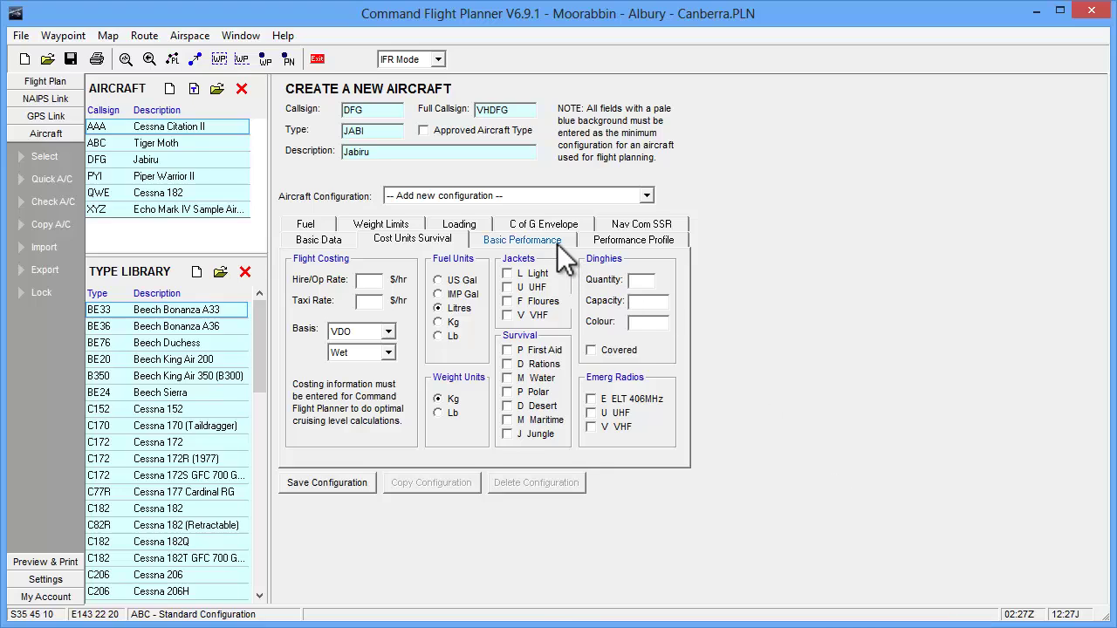
- Set the Jabiru's basic performance to 13 litres/hr cruise fuel consumption, 90 kts TAS cruise and 65 kts CLIAS
{"action": "left_click", "coordinate": [556, 241]}
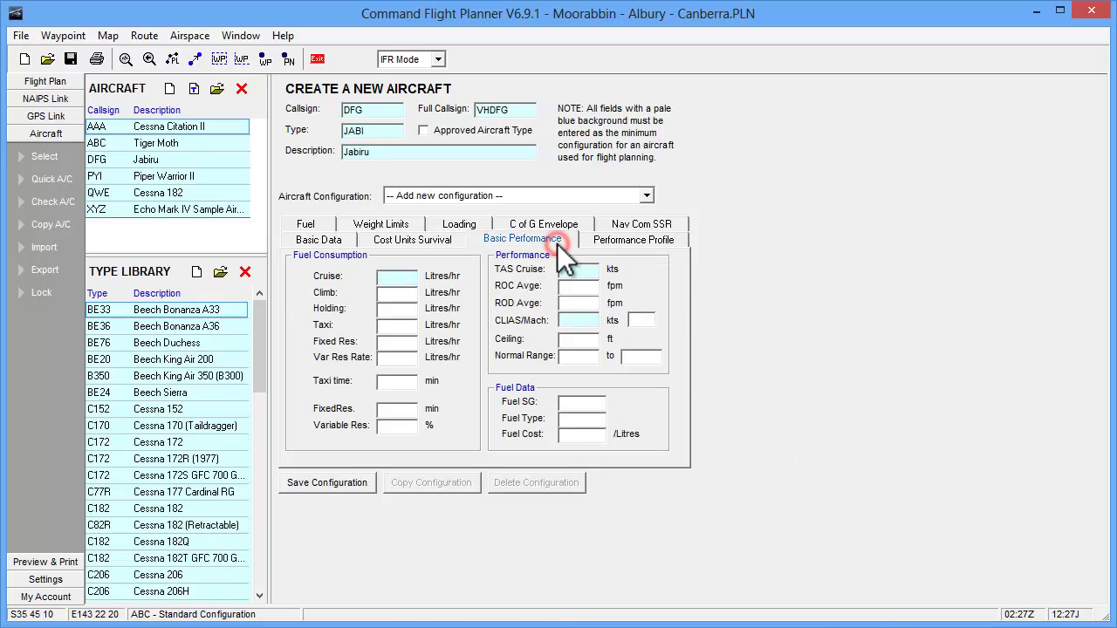
{"action": "left_click", "coordinate": [400, 274]}
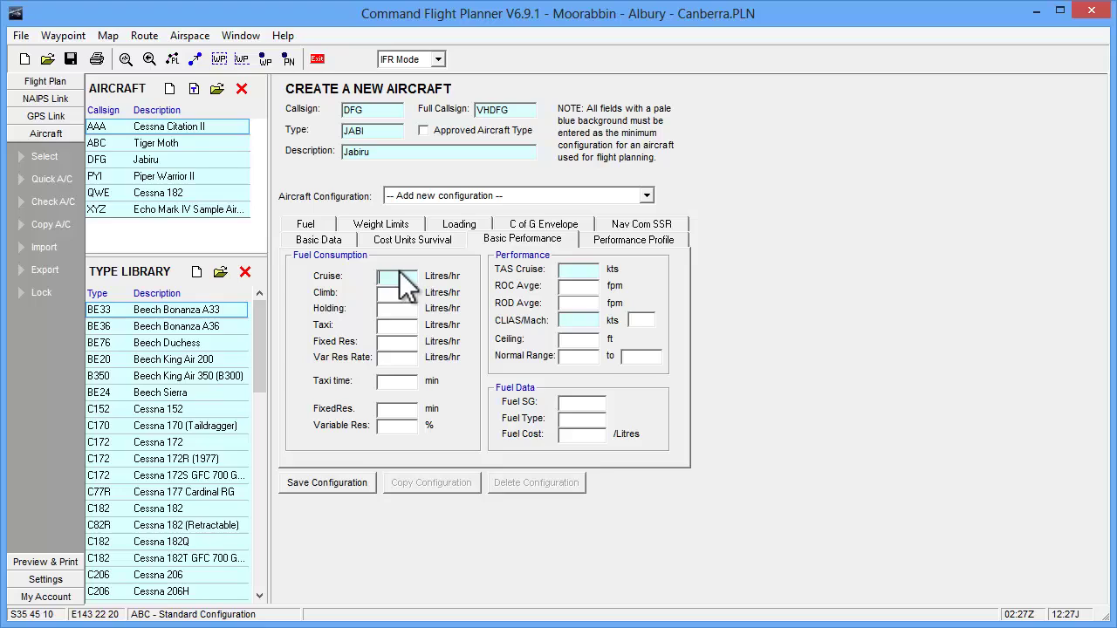
{"action": "type", "text": "13"}
{"action": "left_click", "coordinate": [569, 268]}
{"action": "type", "text": "90"}
{"action": "left_click", "coordinate": [576, 319]}
{"action": "type", "text": "65"}
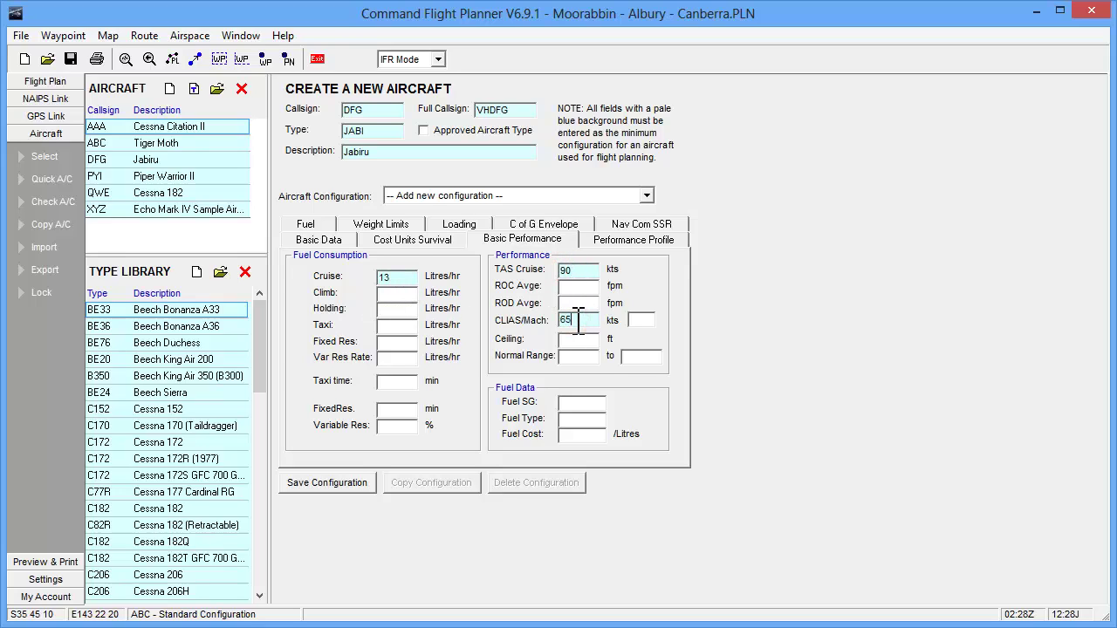
- Set the Jabiru's fuel SG to .71, fuel type to AVGAS and taxi time to 10 min
{"action": "left_click", "coordinate": [578, 401]}
{"action": "type", "text": ".71"}
{"action": "left_click", "coordinate": [594, 419]}
{"action": "type", "text": "AVGAS"}
{"action": "left_click", "coordinate": [395, 379]}
{"action": "type", "text": "10"}
- Add a fuel tank named Main with a maximum quantity of 48 litres to the Jabiru
{"action": "left_click", "coordinate": [327, 224]}
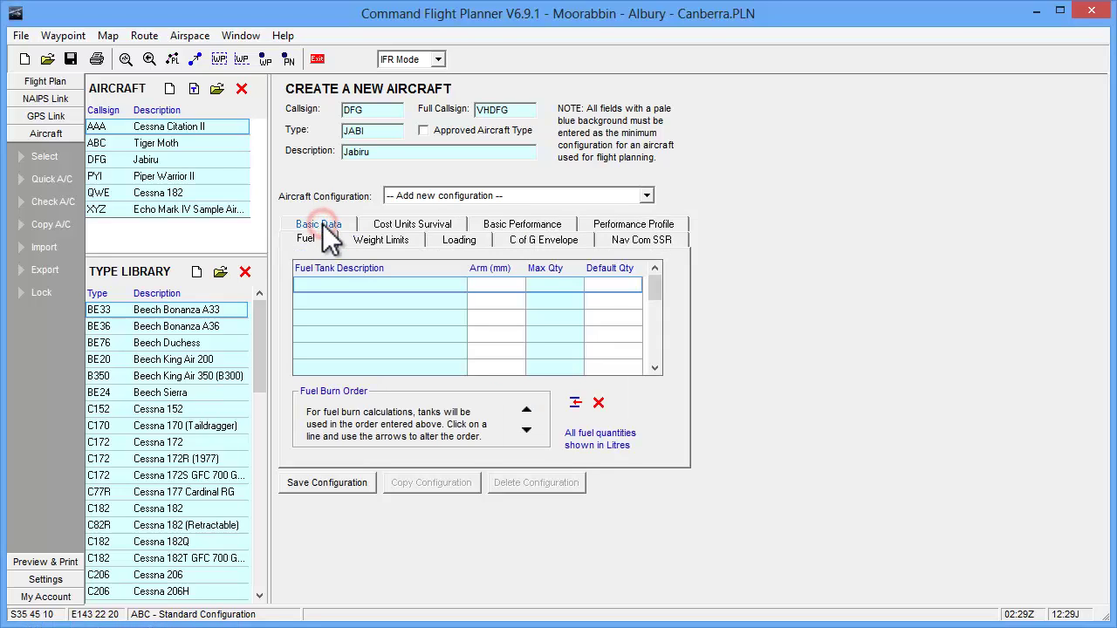
{"action": "left_click", "coordinate": [332, 281]}
{"action": "type", "text": "M"}
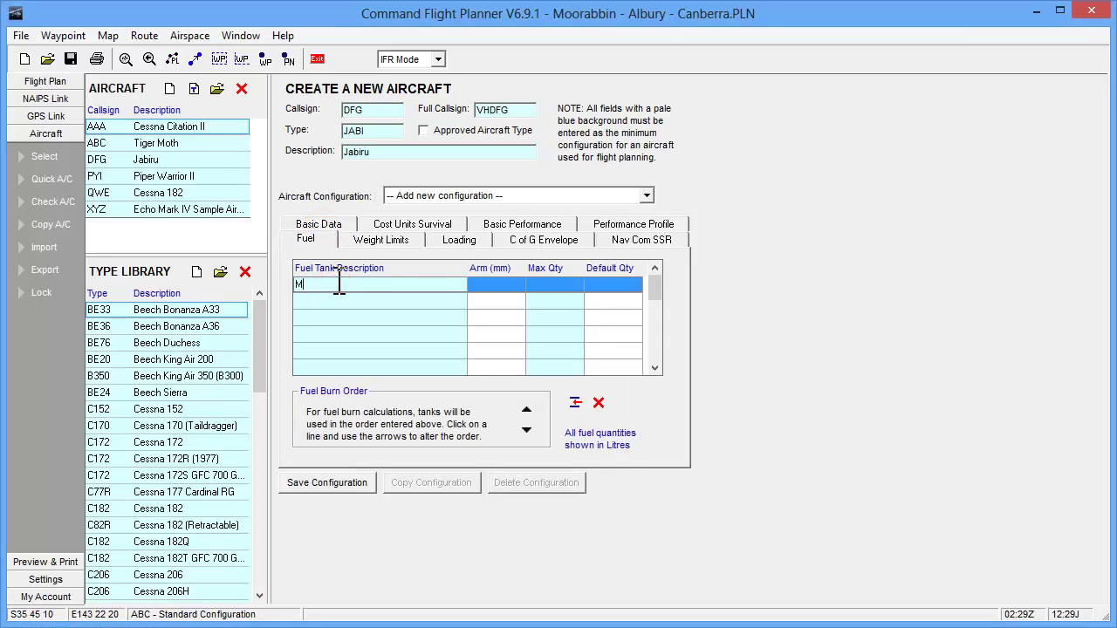
{"action": "type", "text": "ain"}
{"action": "key", "text": "Tab"}
{"action": "key", "text": "Tab"}
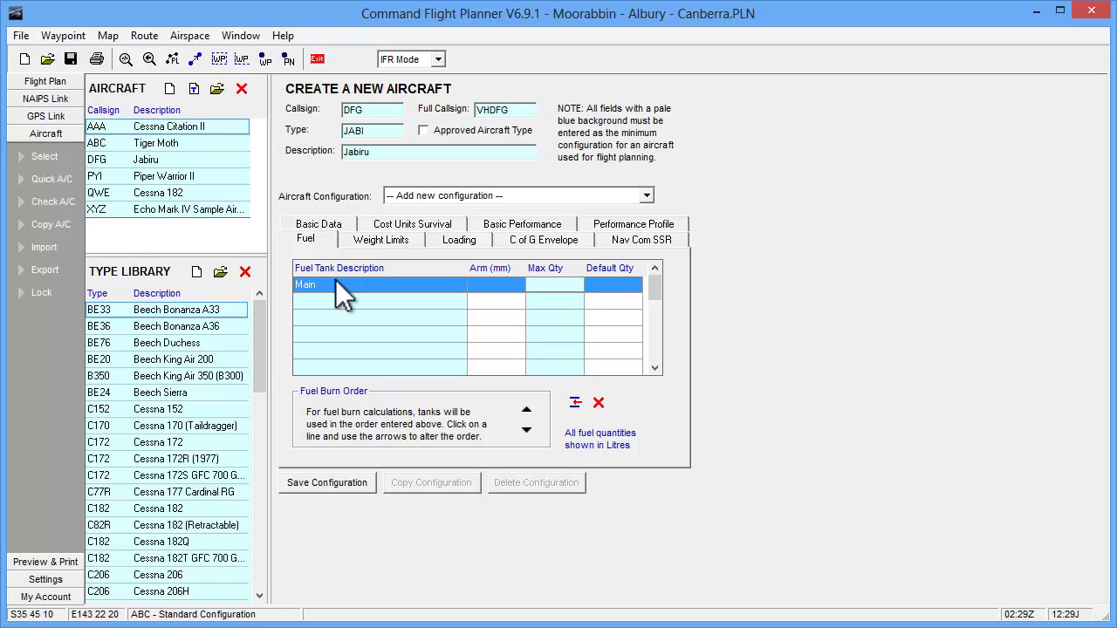
{"action": "type", "text": "48"}
- Enable the S - Standard set VHF RTF, VOR, ILS for the Jabiru and clear N - No navigation or communication equipment
{"action": "left_click", "coordinate": [637, 236]}
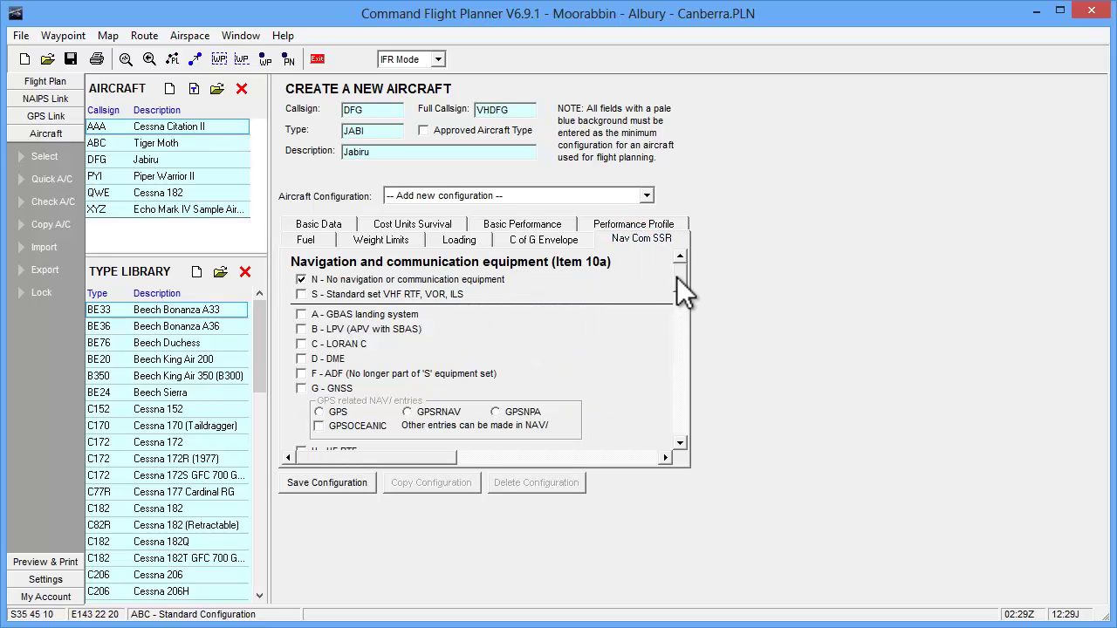
{"action": "left_click", "coordinate": [301, 294]}
{"action": "left_click", "coordinate": [302, 279]}
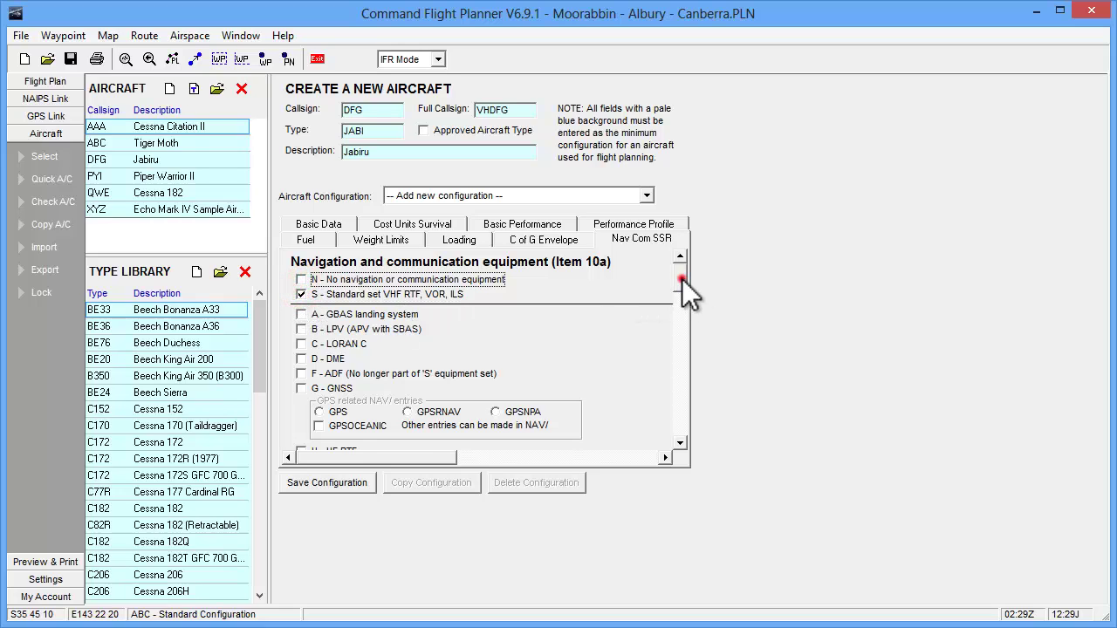
- Set the Jabiru's secondary surveillance radar to C - Mode C: Mode A and C and save the configuration
{"action": "left_click_drag", "start_coordinate": [682, 278], "coordinate": [672, 411]}
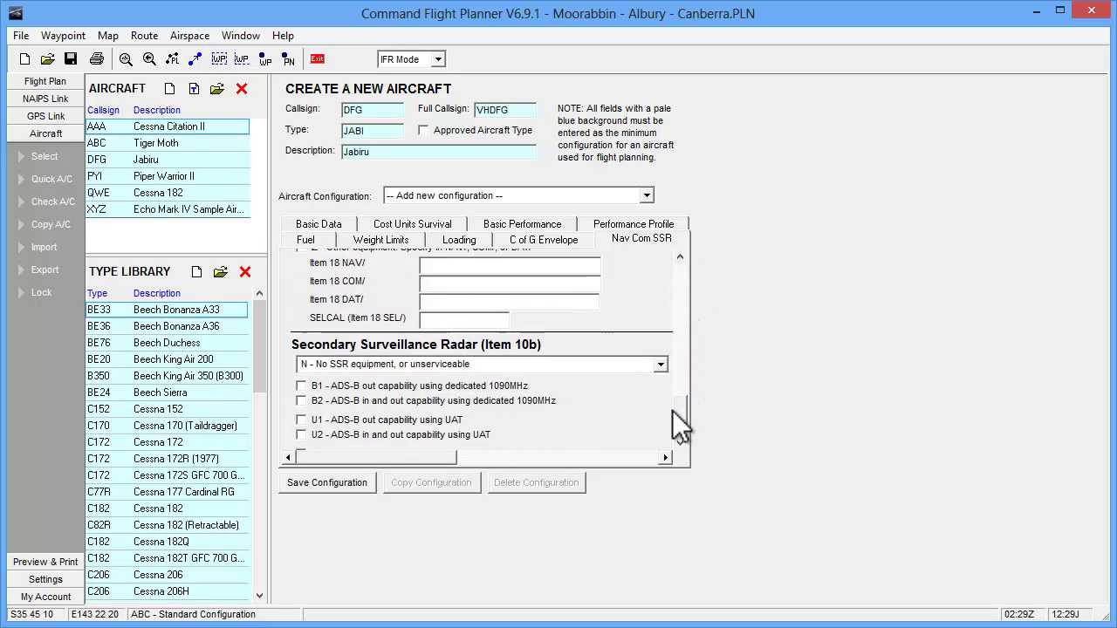
{"action": "left_click", "coordinate": [660, 358]}
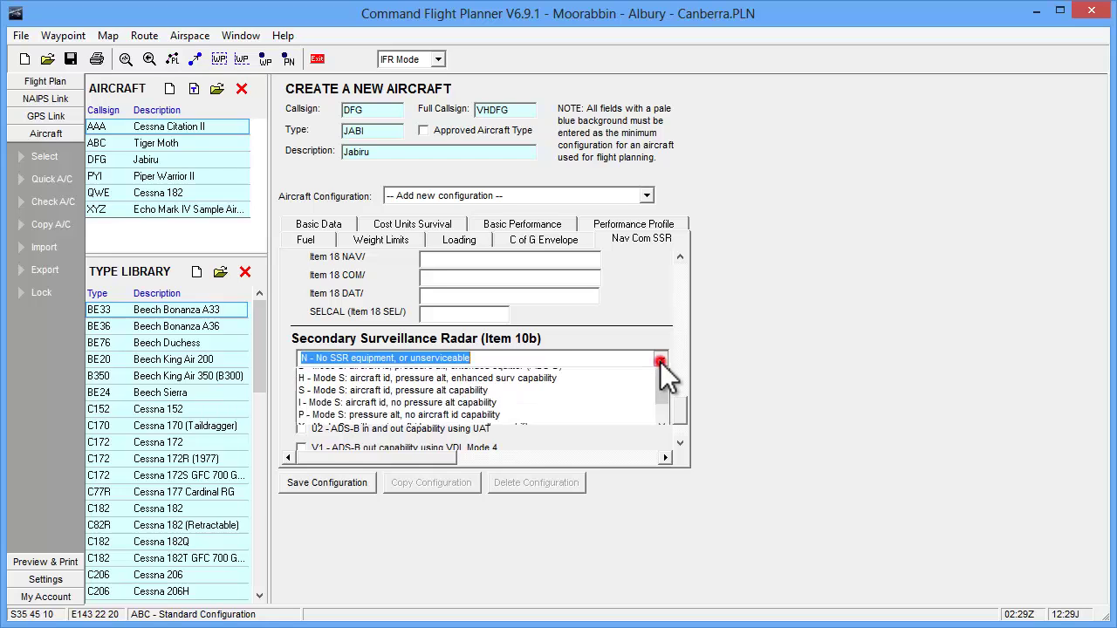
{"action": "left_click_drag", "start_coordinate": [661, 393], "coordinate": [659, 414]}
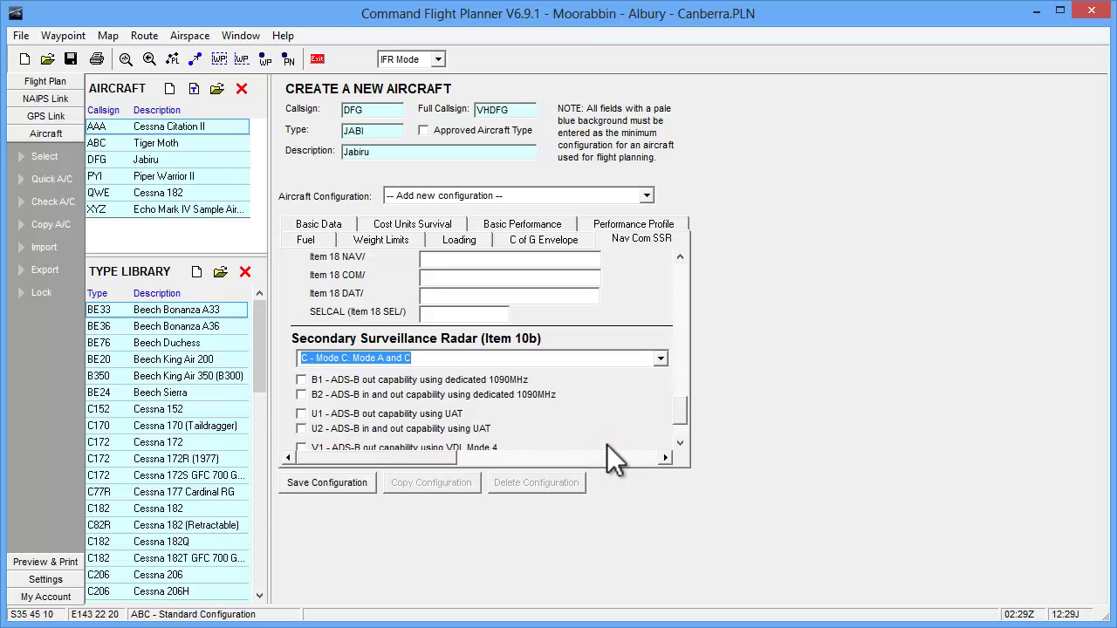
{"action": "left_click", "coordinate": [354, 480]}
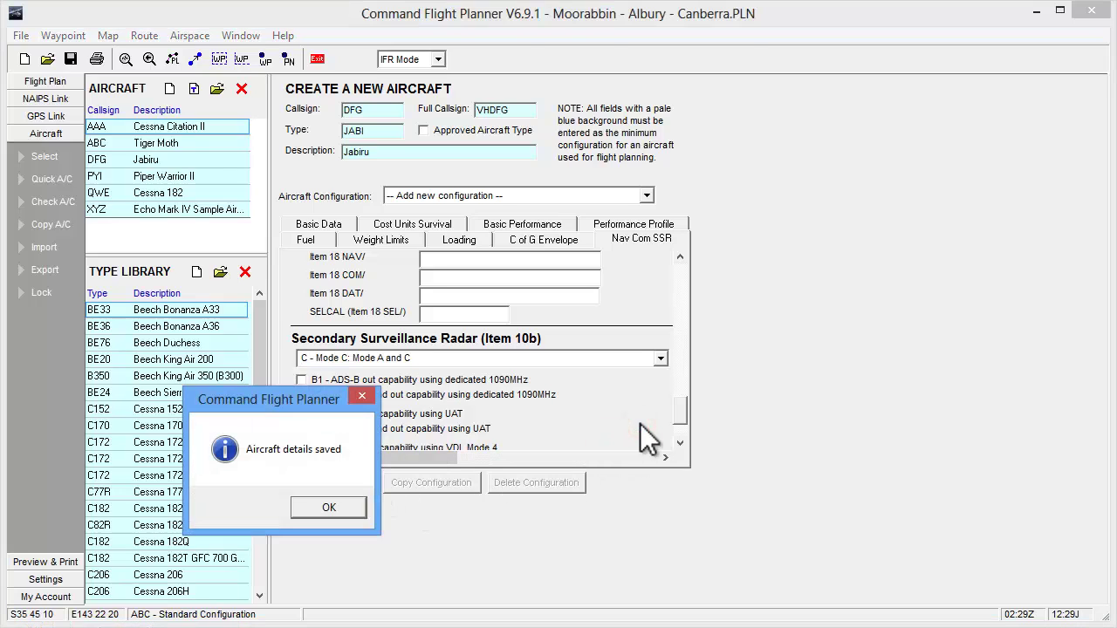
{"action": "left_click", "coordinate": [352, 510]}
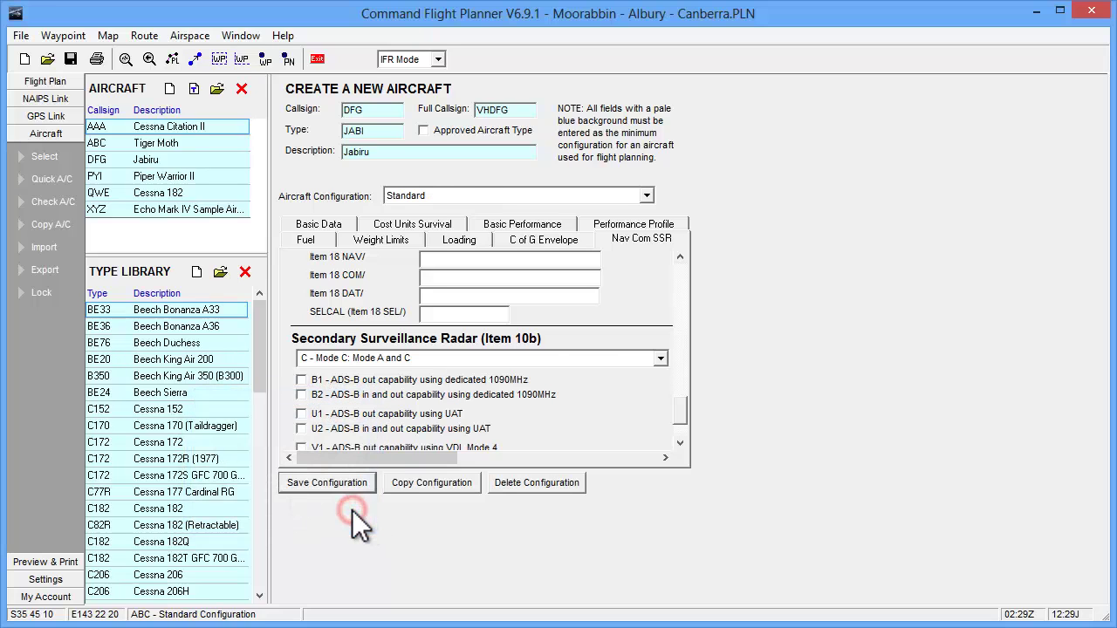
- Open the Cessna Citation II, callsign AAA, for editing and check which aircraft configurations it offers
{"action": "left_click", "coordinate": [179, 160]}
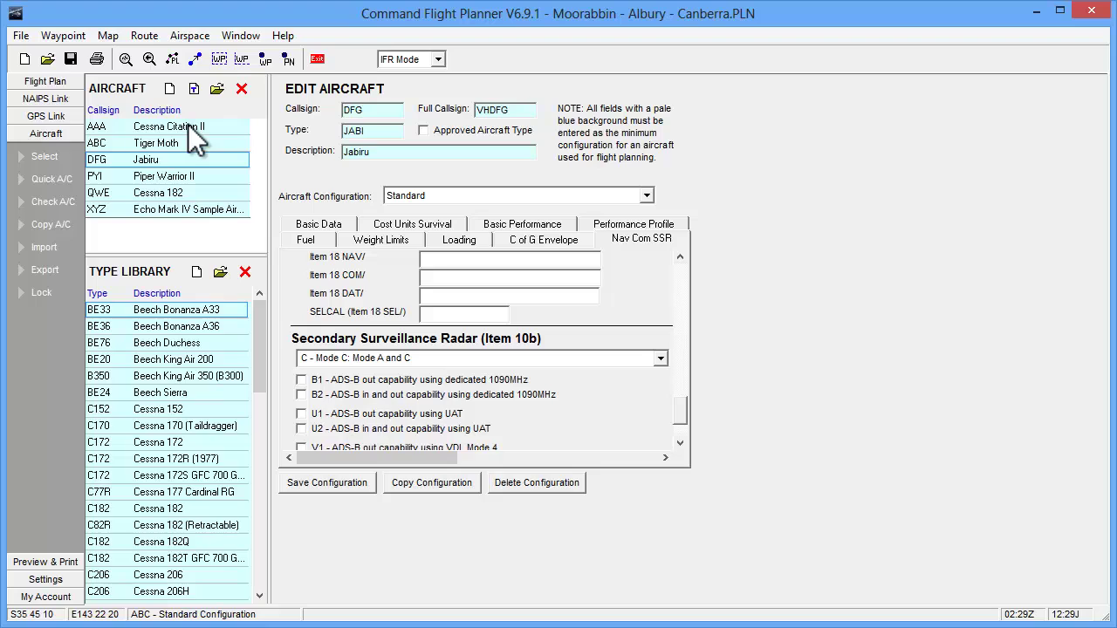
{"action": "left_click", "coordinate": [188, 125]}
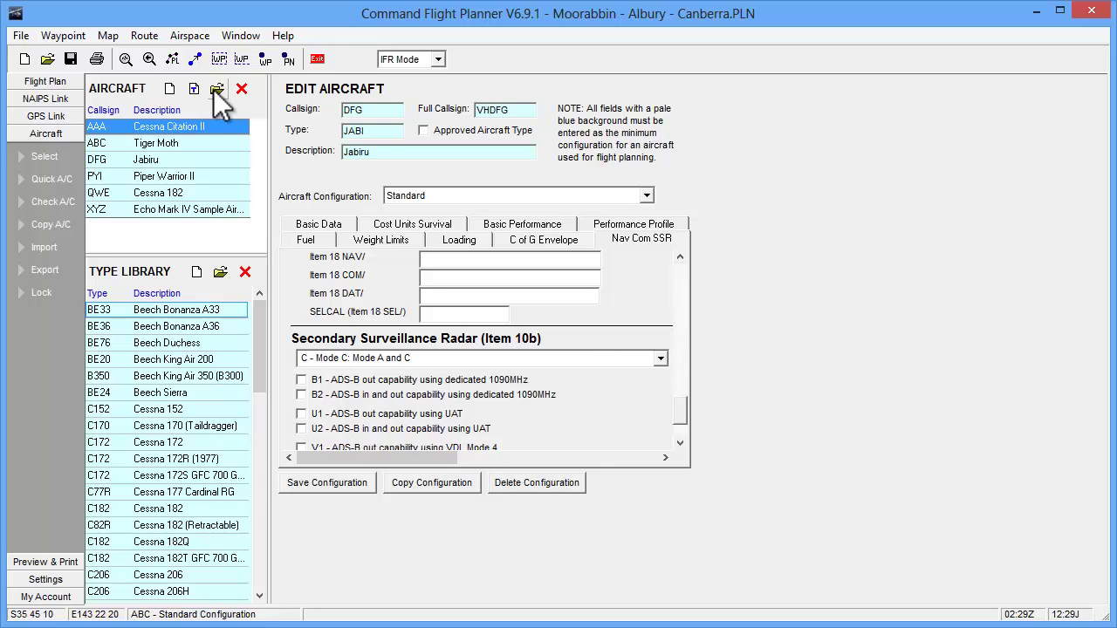
{"action": "left_click", "coordinate": [213, 89]}
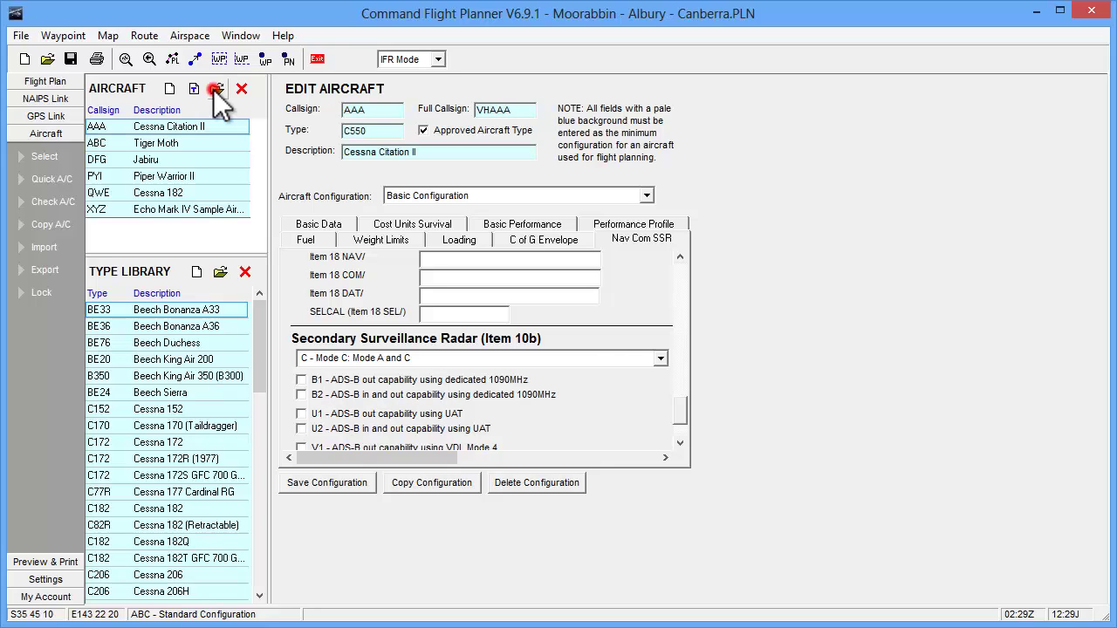
{"action": "left_click", "coordinate": [647, 195]}
{"action": "left_click", "coordinate": [647, 196]}
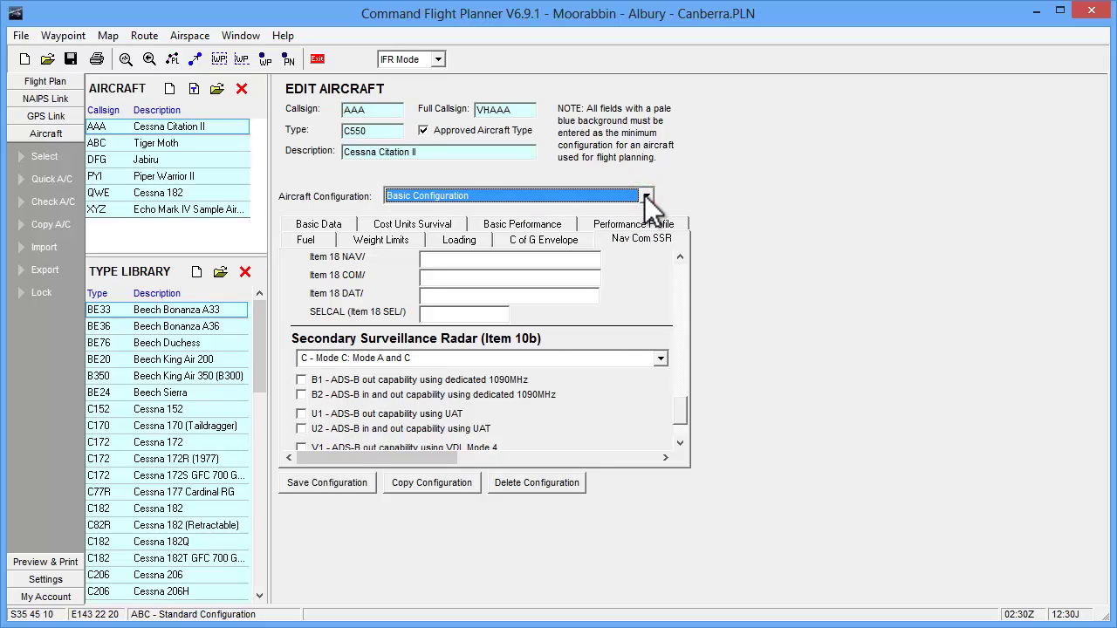
- Open the Echo Mark IV Sample Aircraft for editing, duplicate its Basic Configuration and save the duplicate
{"action": "left_click", "coordinate": [236, 210]}
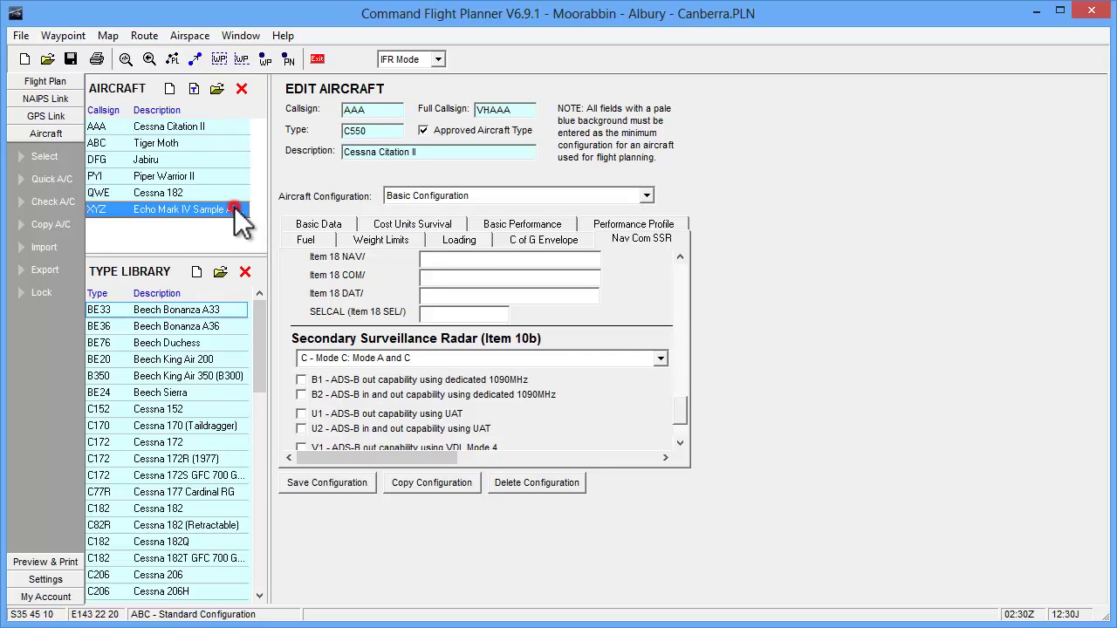
{"action": "left_click", "coordinate": [218, 89]}
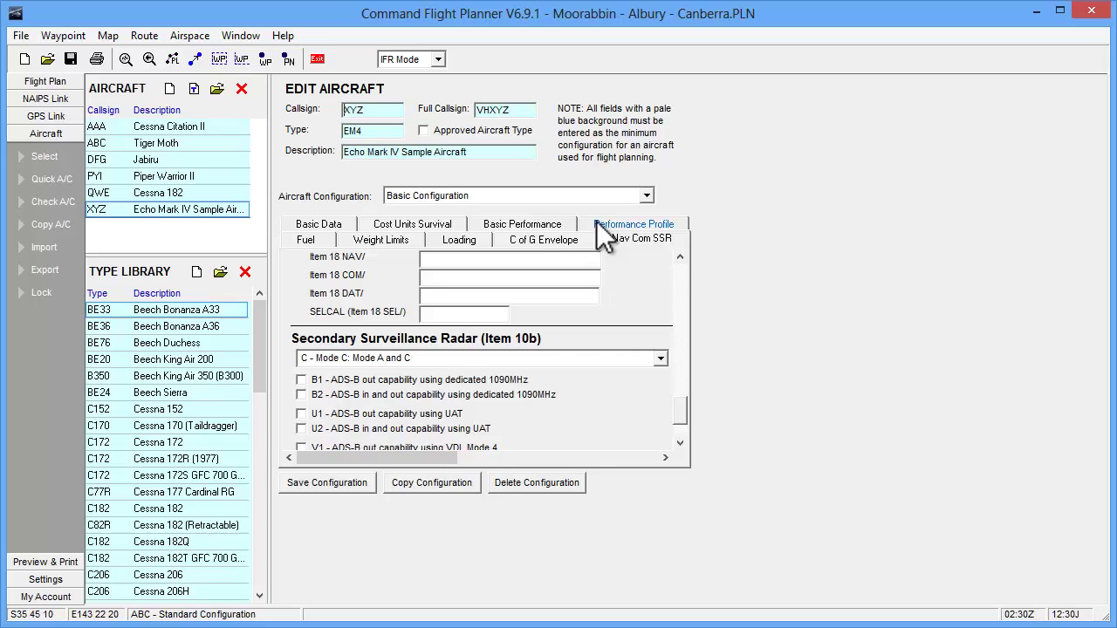
{"action": "left_click", "coordinate": [340, 225]}
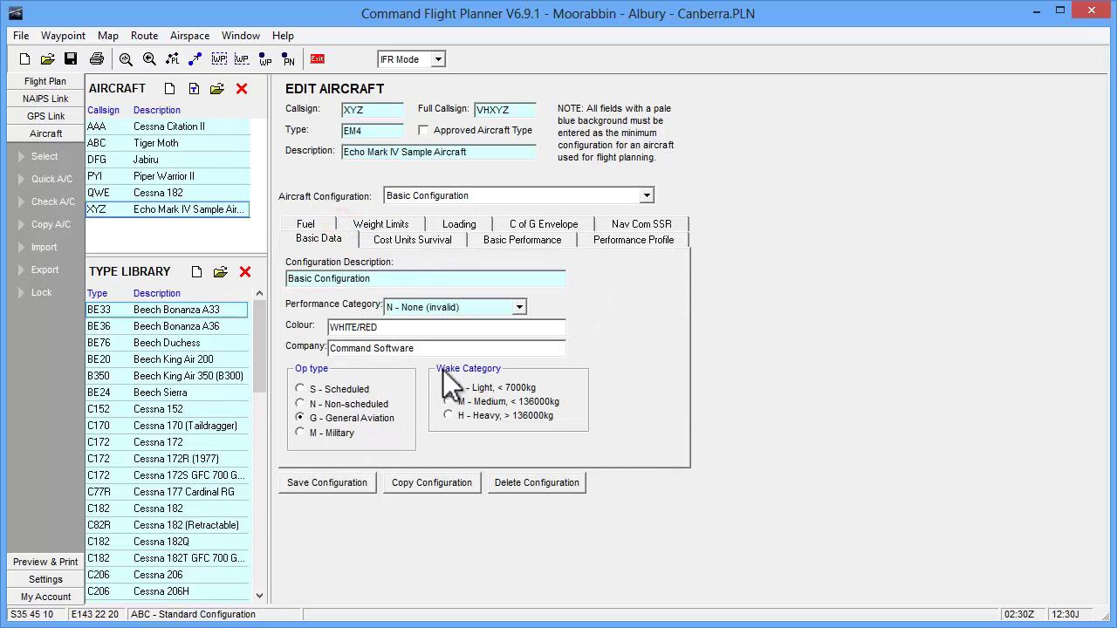
{"action": "left_click", "coordinate": [430, 487]}
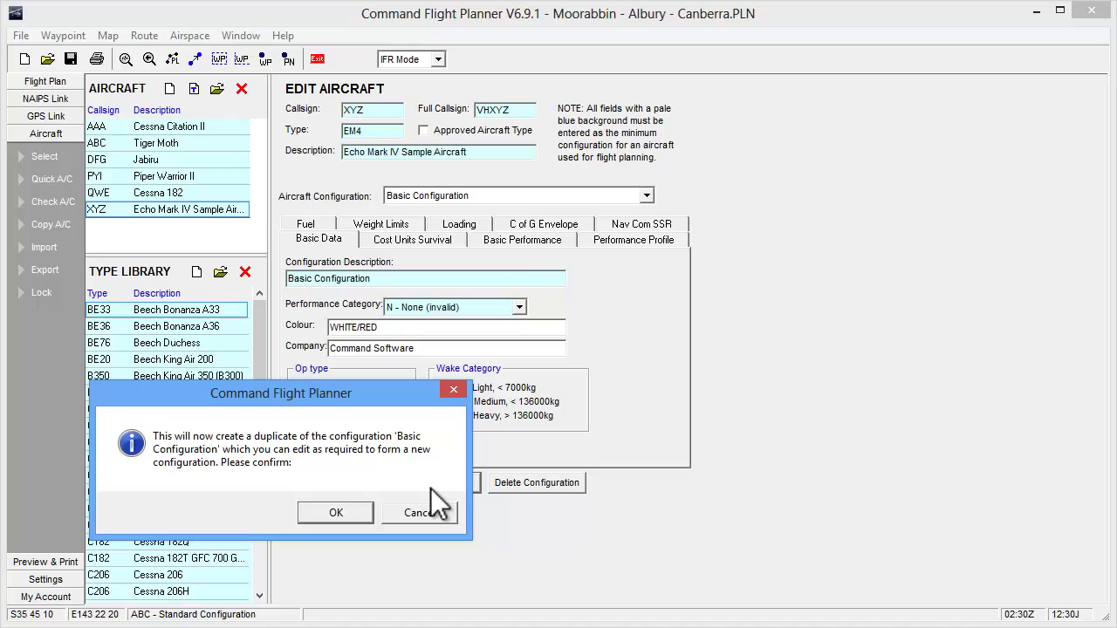
{"action": "left_click", "coordinate": [348, 517]}
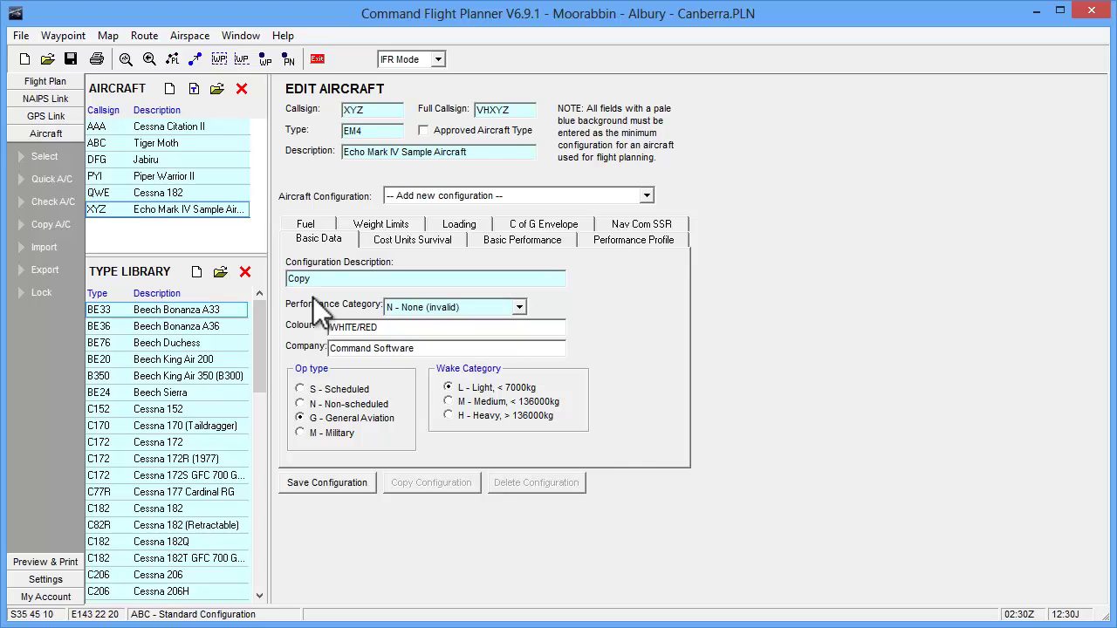
{"action": "left_click", "coordinate": [342, 481]}
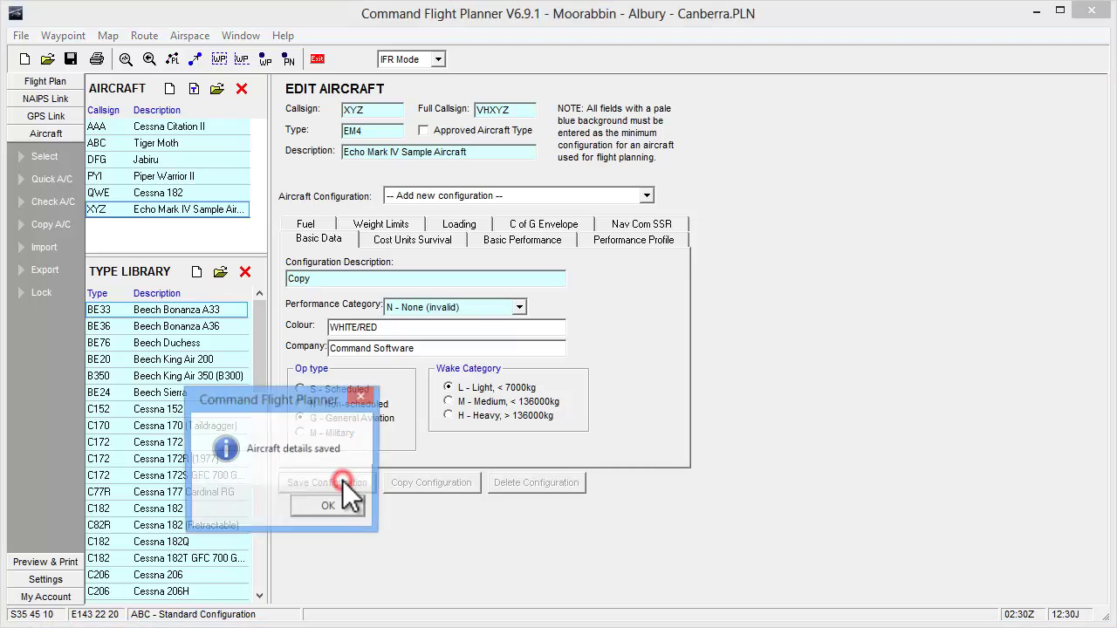
{"action": "left_click", "coordinate": [327, 506]}
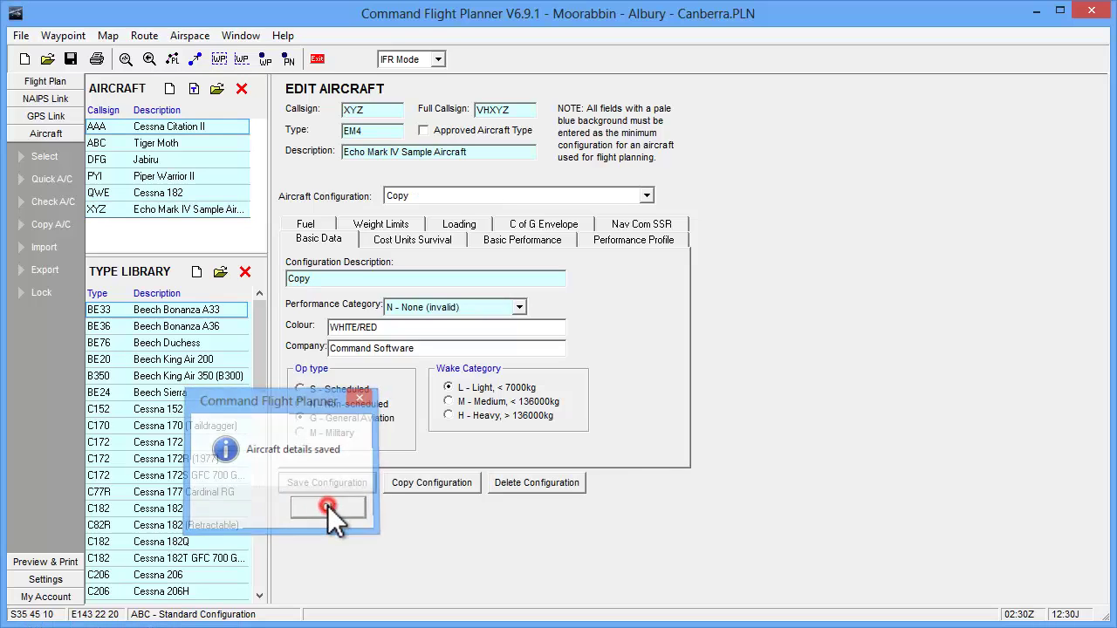
- Select the Copy configuration and examine the TAS values in its performance profile's 5000 ft line
{"action": "left_click", "coordinate": [647, 195]}
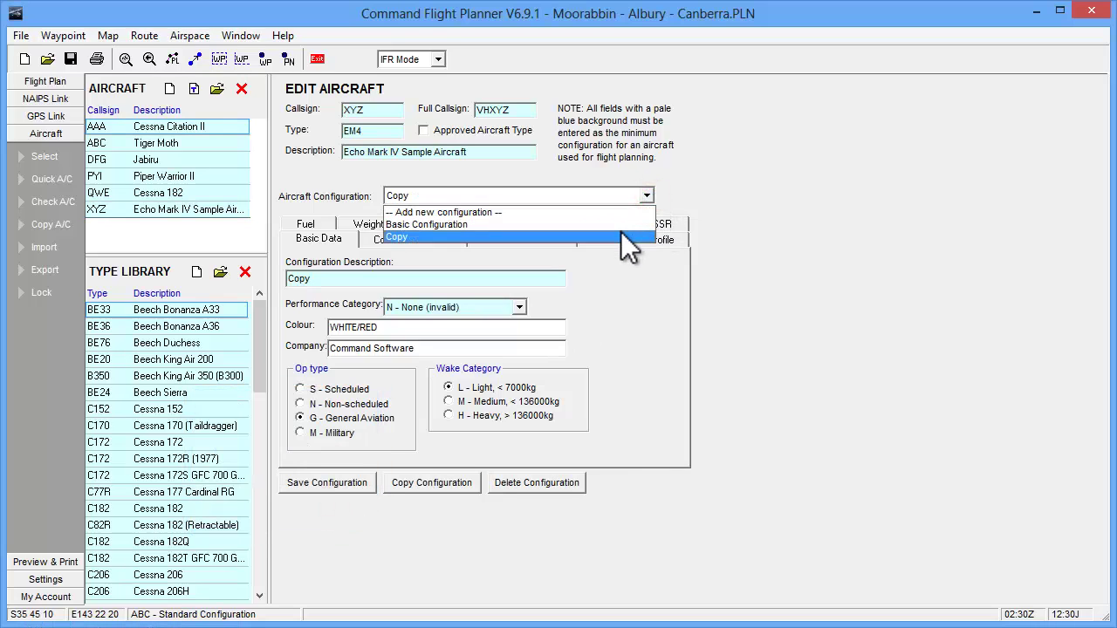
{"action": "left_click", "coordinate": [618, 235]}
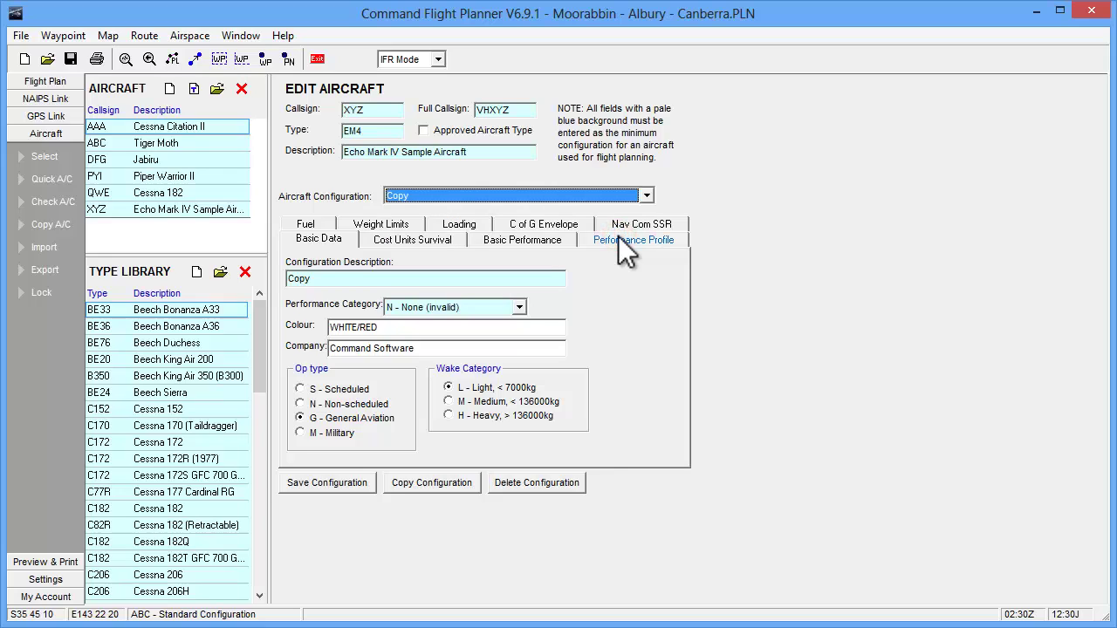
{"action": "left_click", "coordinate": [617, 237]}
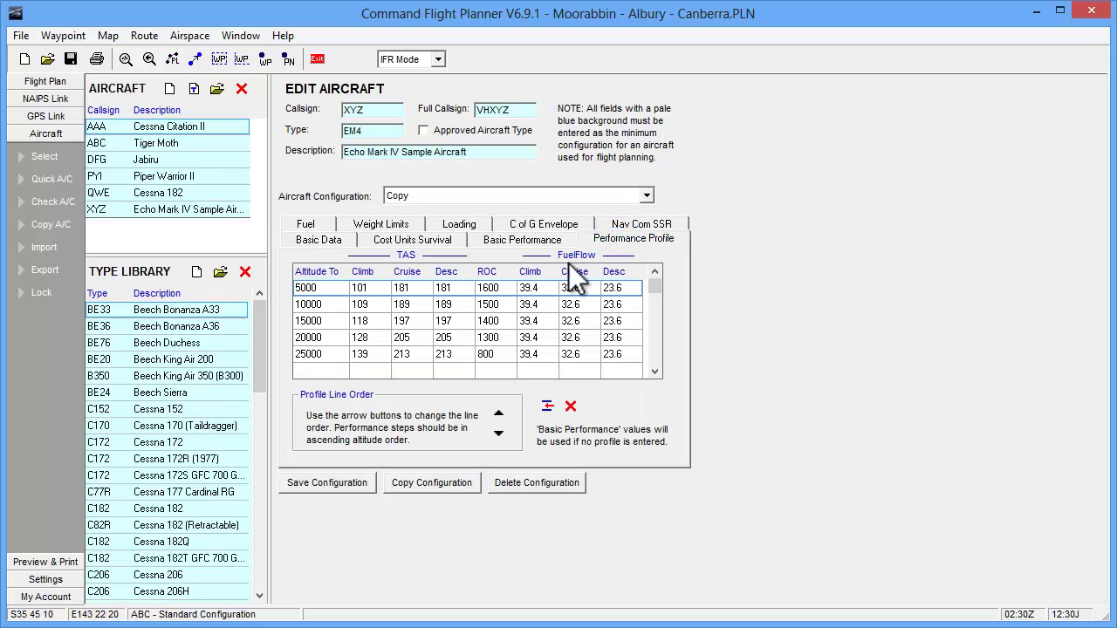
{"action": "left_click", "coordinate": [415, 294]}
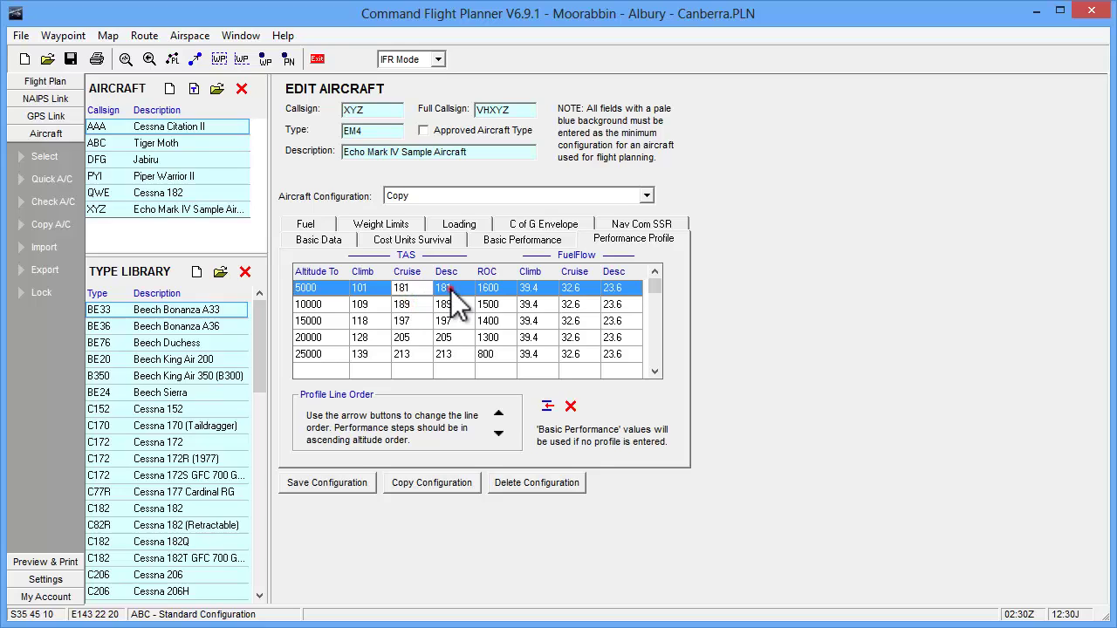
{"action": "left_click", "coordinate": [452, 288]}
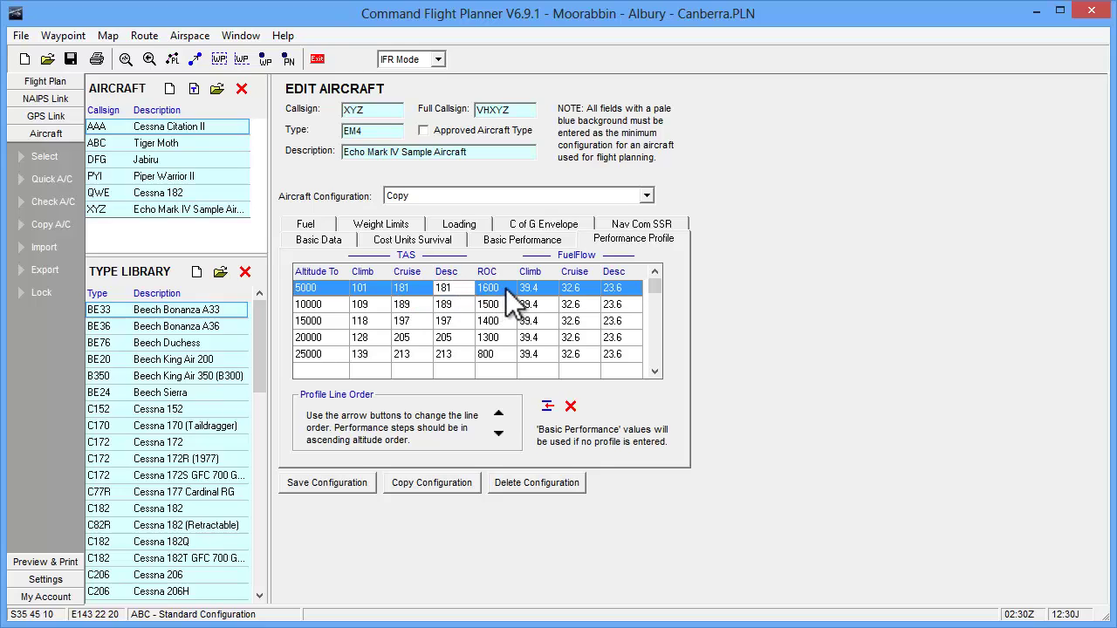
- Set the Passenger Row 1 load station's type to BAG in the Copy configuration and select the Forward Baggage type
{"action": "left_click", "coordinate": [456, 229]}
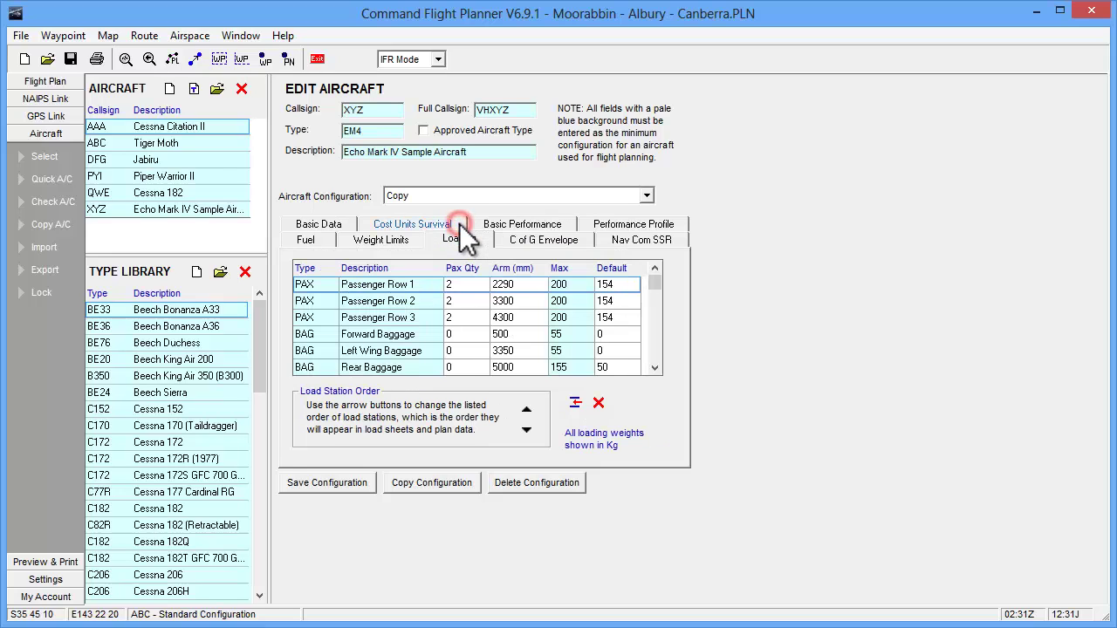
{"action": "left_click", "coordinate": [309, 283]}
{"action": "left_click", "coordinate": [330, 284]}
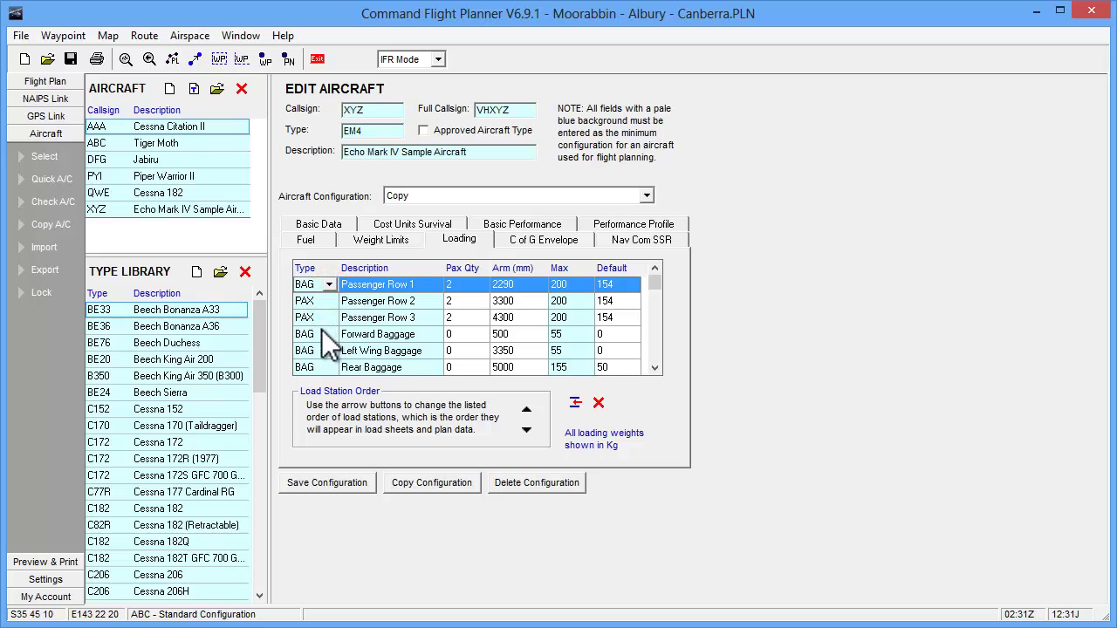
{"action": "left_click", "coordinate": [323, 333]}
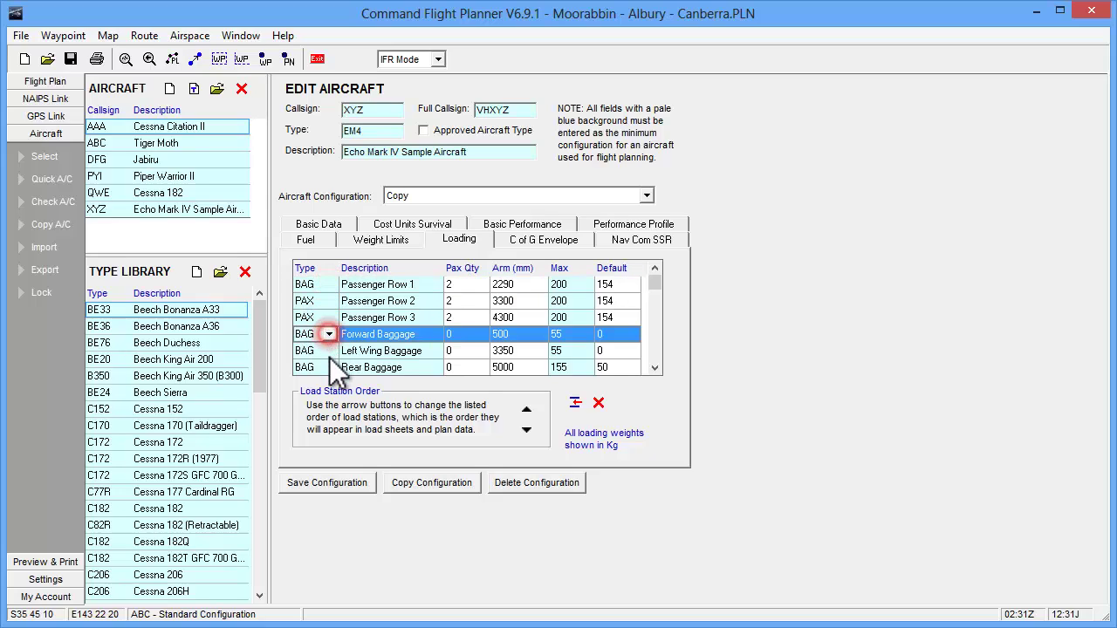